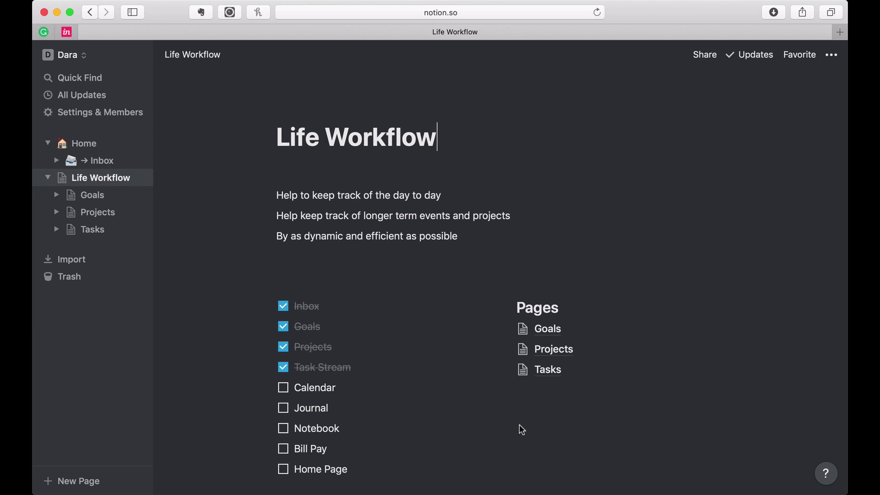
# - Insert a full-page Calendar database below the Tasks link using /cal
pyautogui.click(530, 389)
pyautogui.write('/tab')
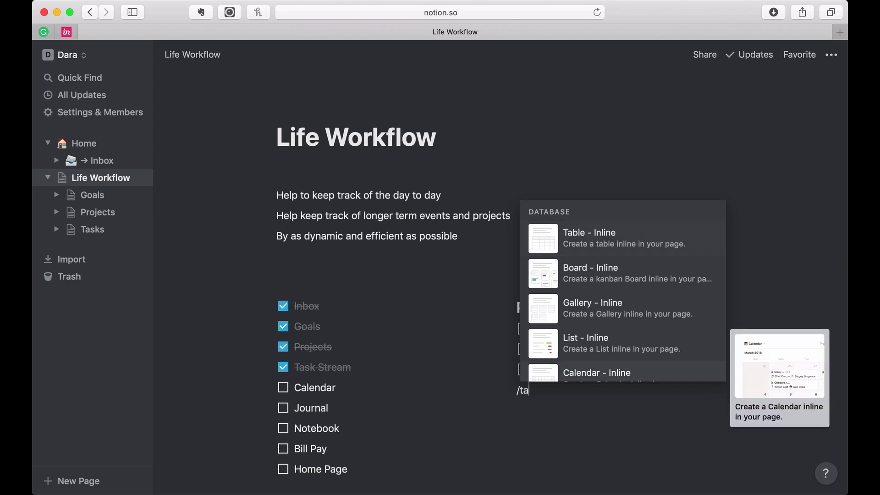
pyautogui.press('BackSpace')
pyautogui.press('BackSpace')
pyautogui.press('BackSpace')
pyautogui.write('cal')
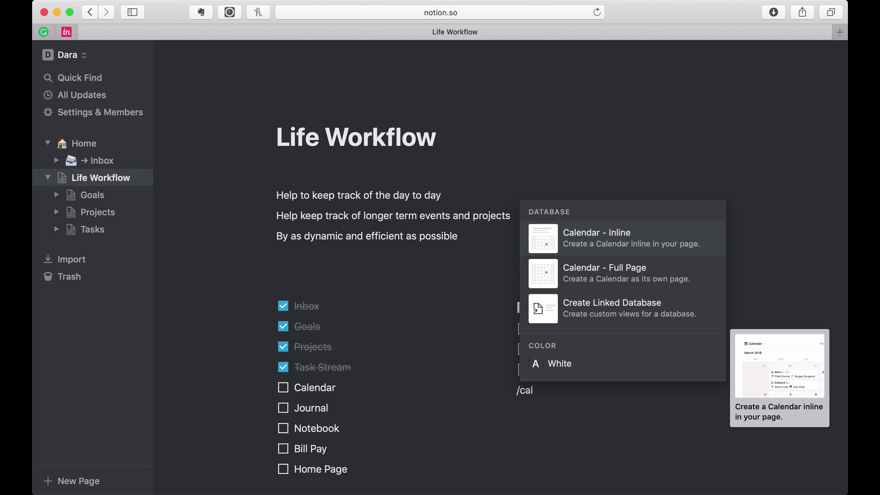
pyautogui.click(583, 280)
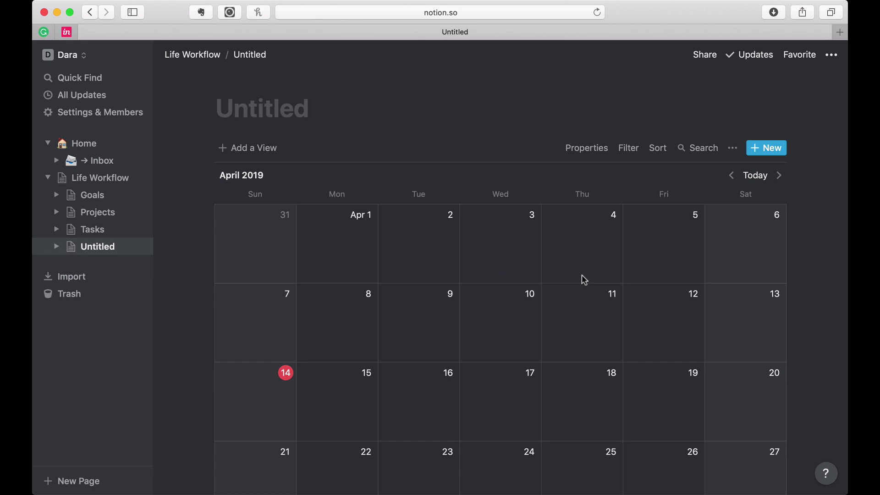
# - Title the new calendar page 'Calendar'
pyautogui.write('Calend')
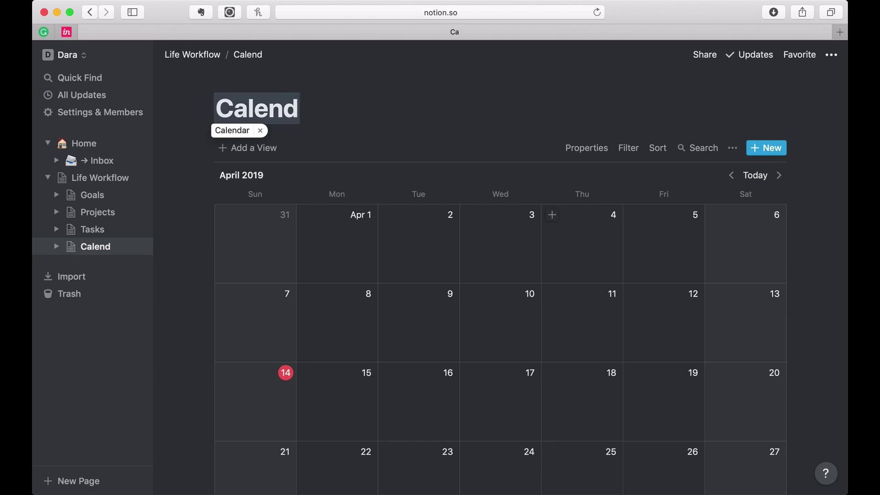
pyautogui.write('ar')
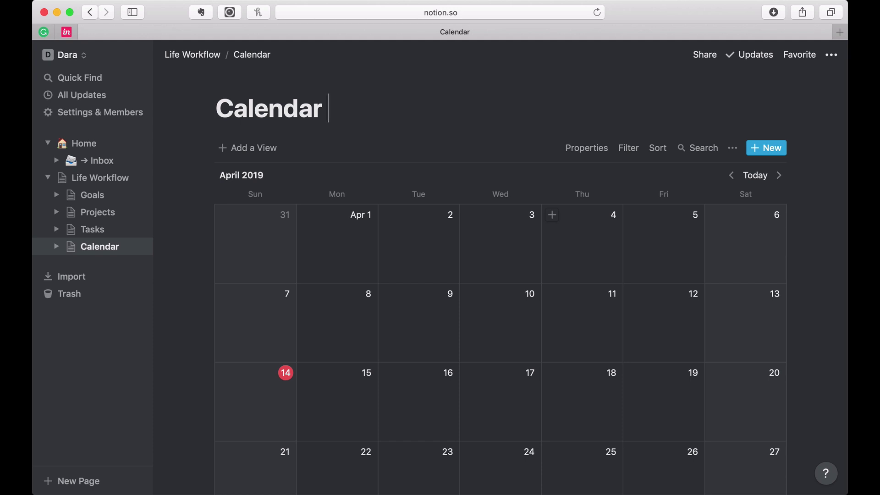
pyautogui.click(84, 149)
pyautogui.scroll(-10, 266, 303)
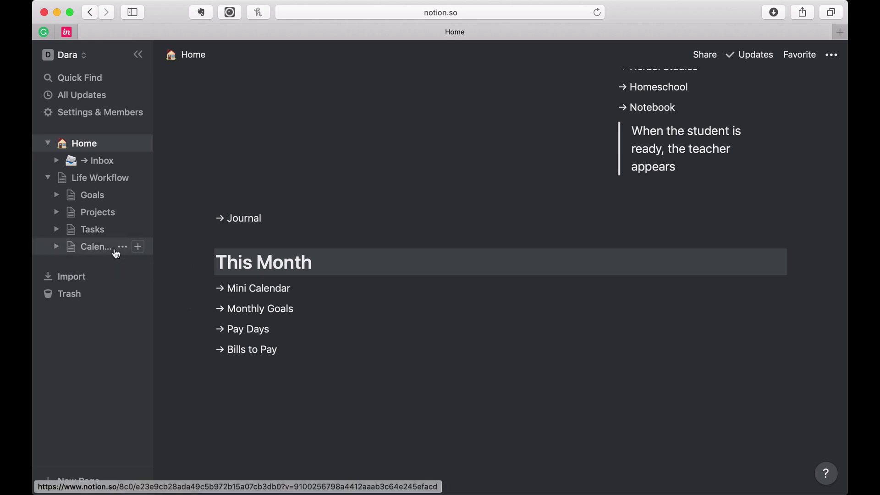
pyautogui.click(97, 247)
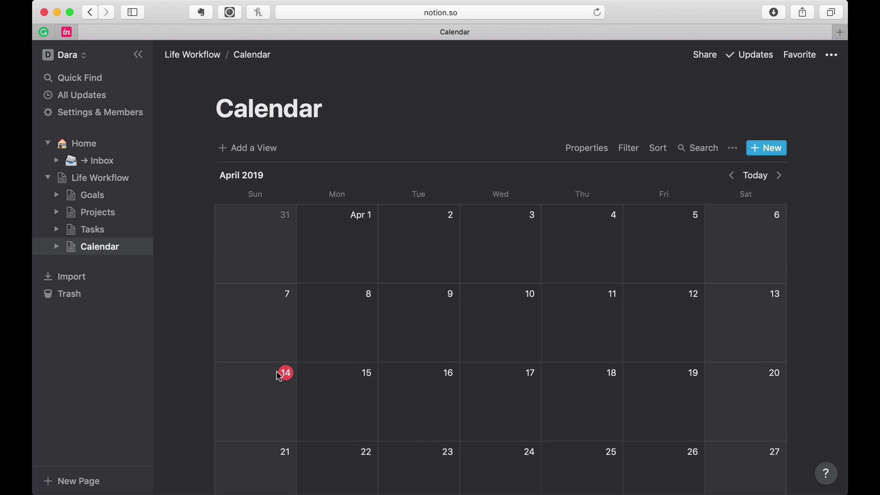
# - Browse the calendar back and forth through the months, ending on March 2019
pyautogui.scroll(-10, 304, 420)
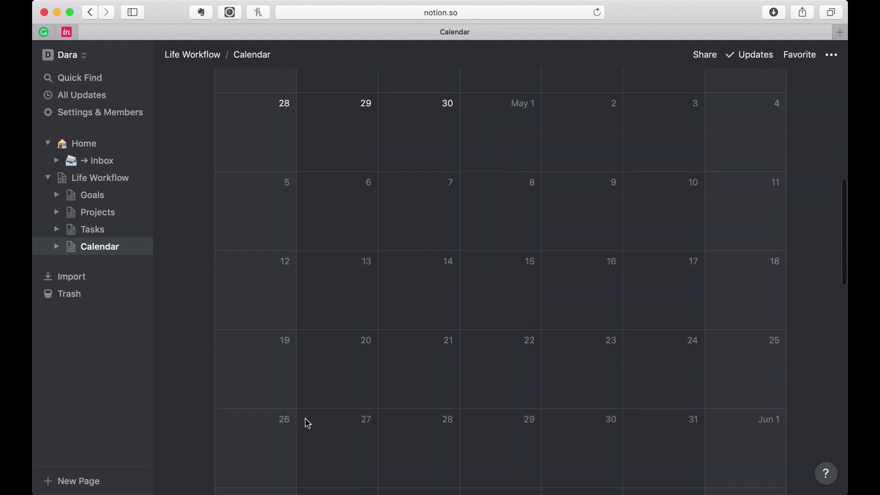
pyautogui.scroll(-10, 308, 423)
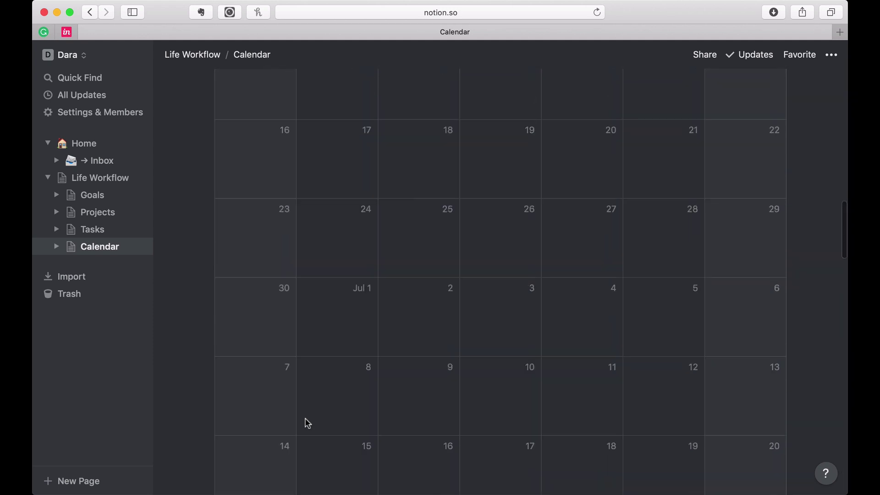
pyautogui.scroll(15, 307, 422)
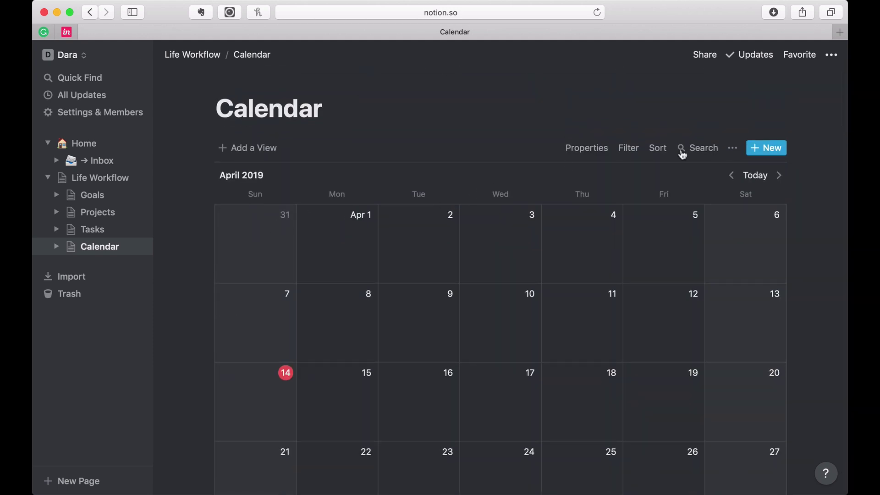
pyautogui.click(731, 176)
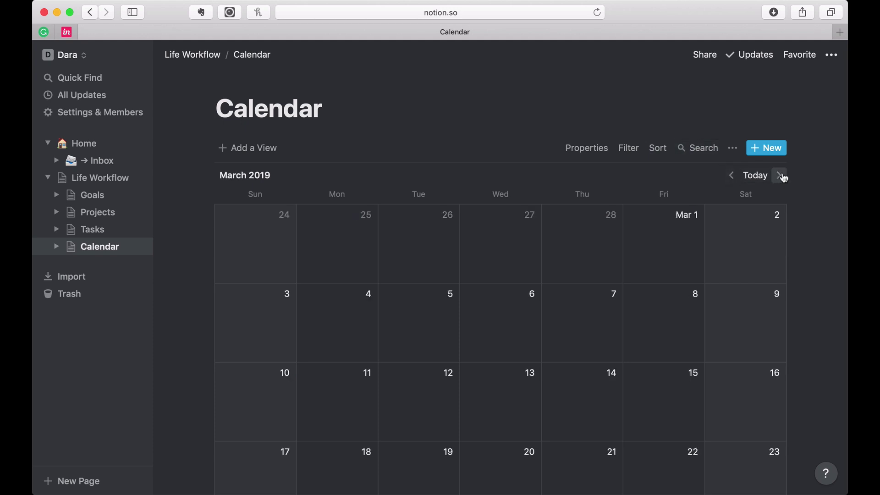
pyautogui.click(781, 176)
pyautogui.click(732, 178)
pyautogui.click(732, 178)
pyautogui.click(731, 178)
pyautogui.click(781, 176)
pyautogui.click(781, 177)
pyautogui.click(780, 177)
pyautogui.click(780, 177)
pyautogui.click(780, 176)
pyautogui.click(732, 179)
pyautogui.click(732, 179)
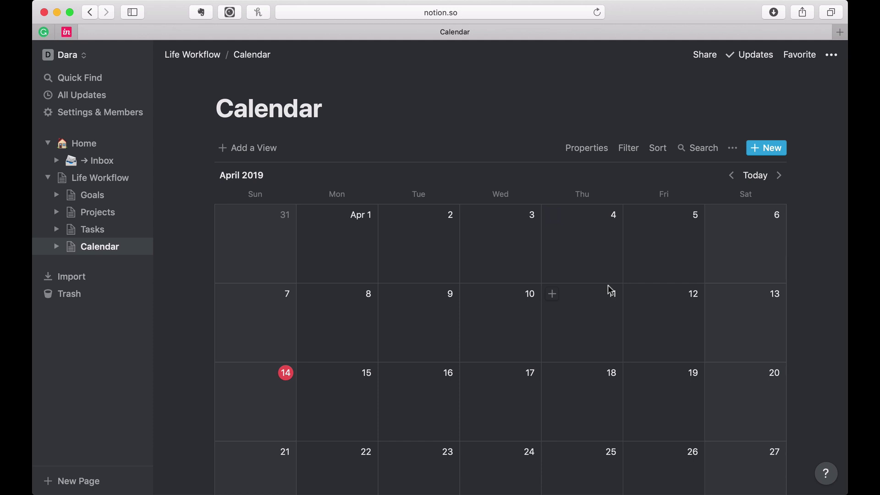
pyautogui.click(731, 177)
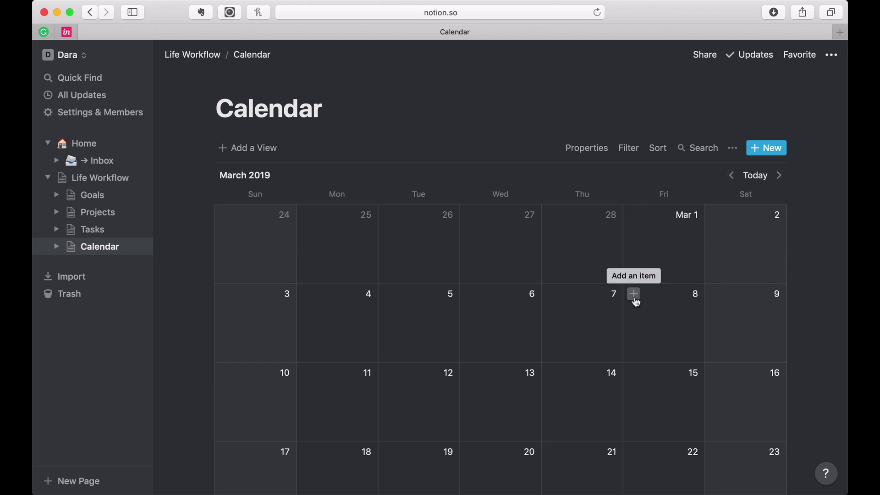
# - Add an 'SXSW' entry dated Mar 08, 2019 → Mar 13, 2019
pyautogui.click(634, 294)
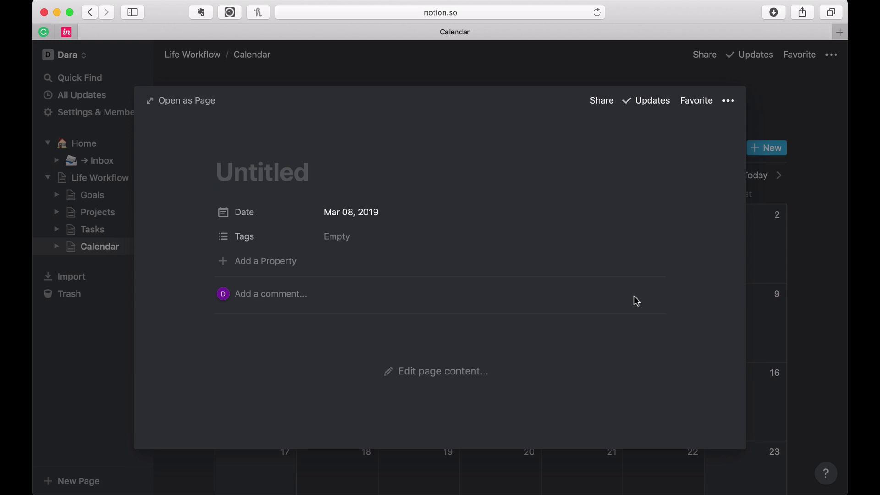
pyautogui.write('SXSW')
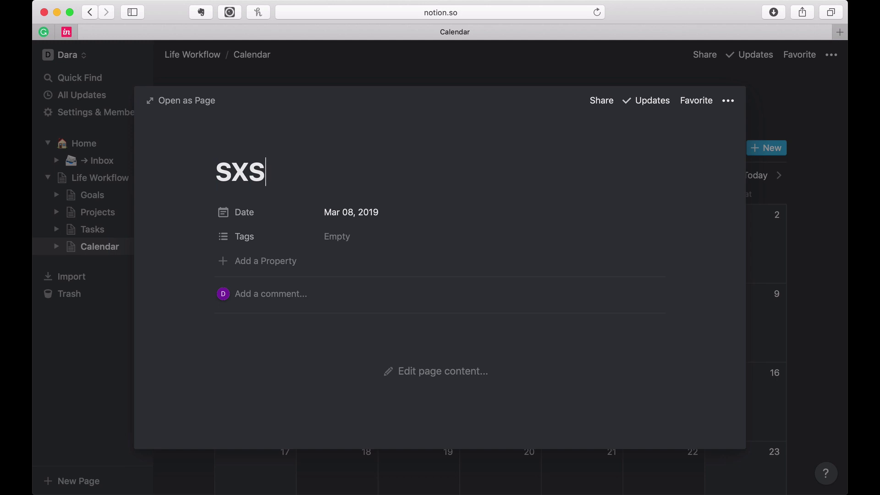
pyautogui.click(361, 214)
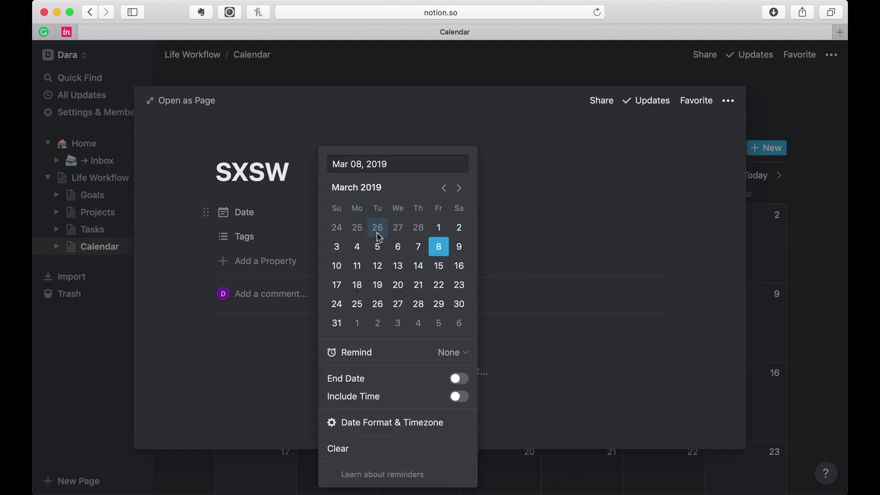
pyautogui.click(397, 268)
pyautogui.click(439, 248)
pyautogui.click(458, 379)
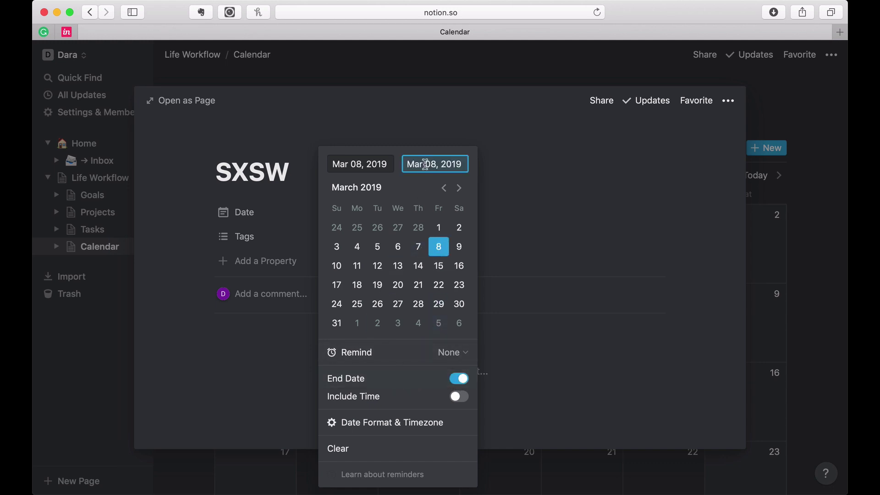
pyautogui.click(400, 269)
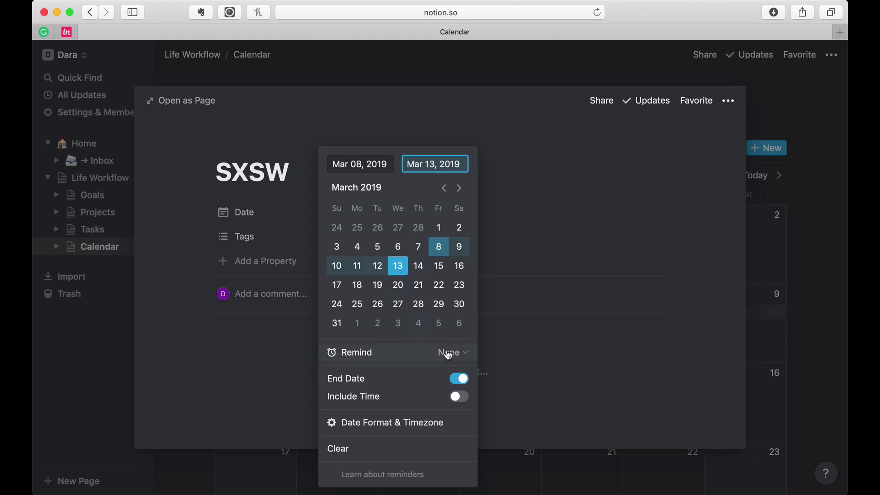
pyautogui.click(362, 114)
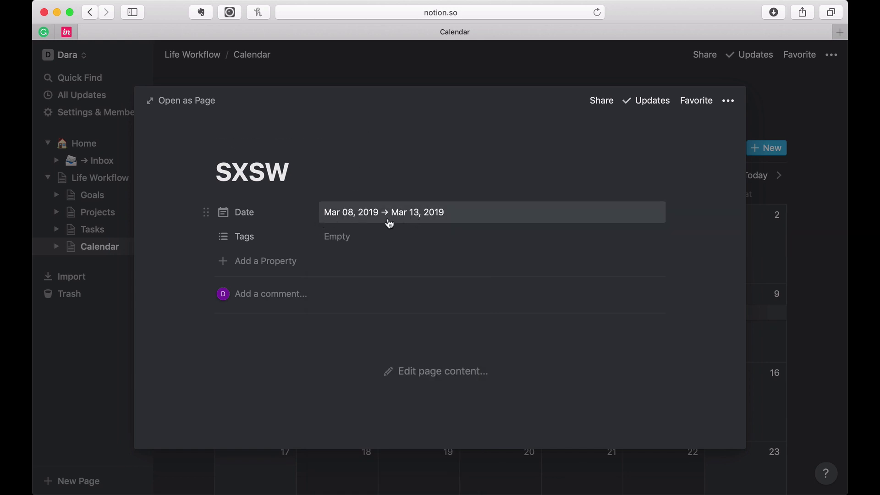
# - Rename the Tags property to OOTO and change its type to Checkbox
pyautogui.click(256, 244)
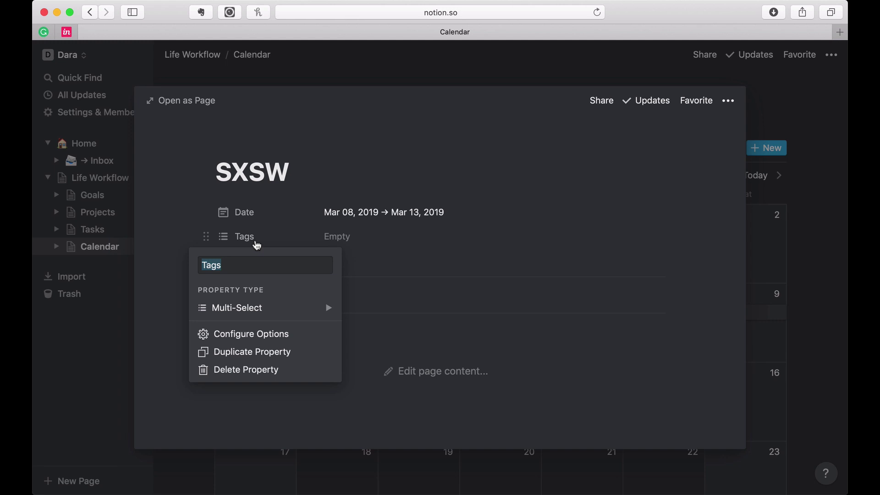
pyautogui.write('ooTO')
pyautogui.moveTo(281, 308)
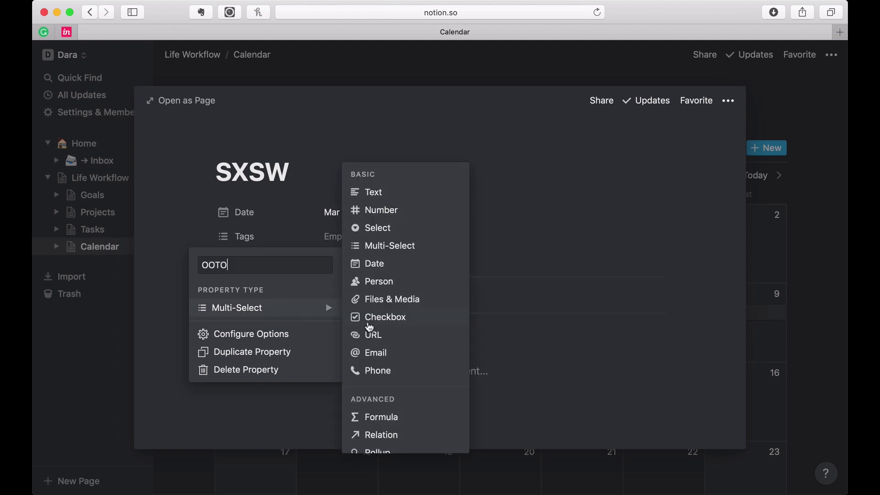
pyautogui.click(366, 319)
# - Add a second property named OOTO of type Select, leaving it without options
pyautogui.click(249, 265)
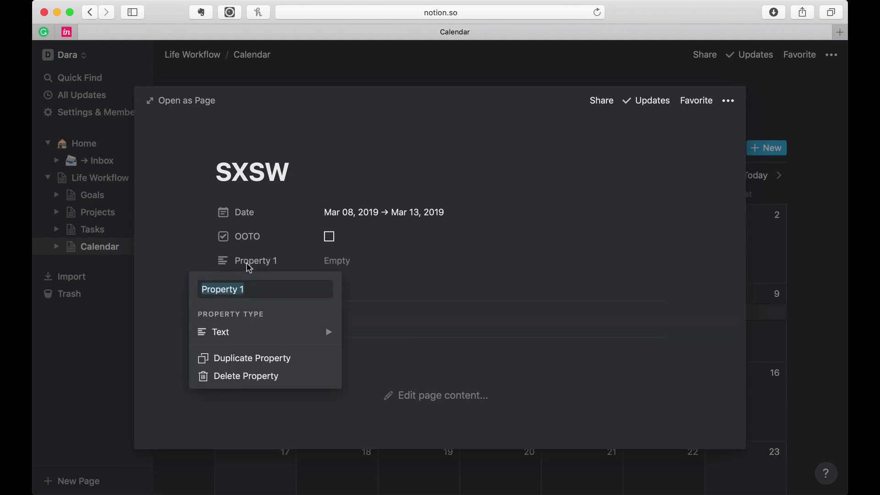
pyautogui.write('OOTO')
pyautogui.moveTo(255, 339)
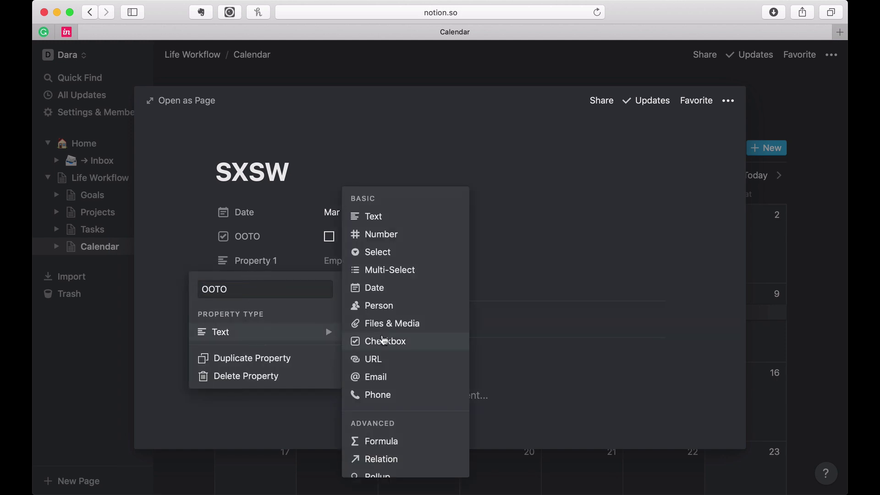
pyautogui.click(384, 254)
pyautogui.click(353, 266)
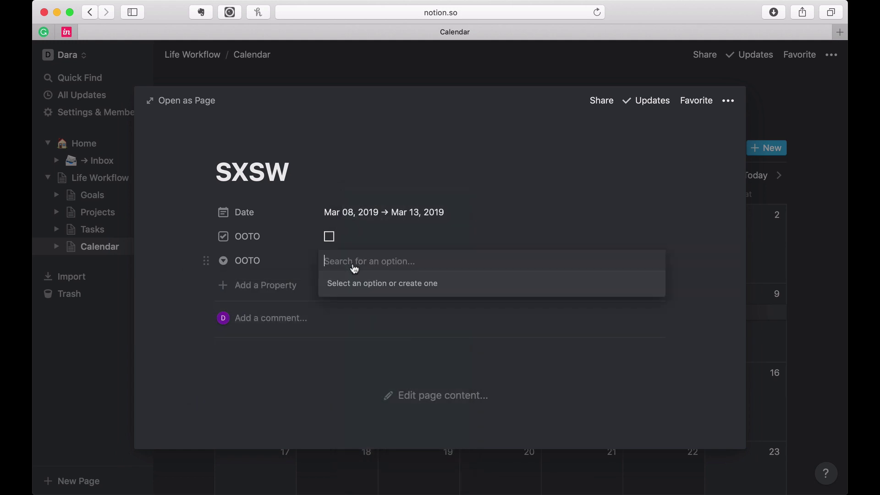
pyautogui.write('OOTO')
pyautogui.click(369, 175)
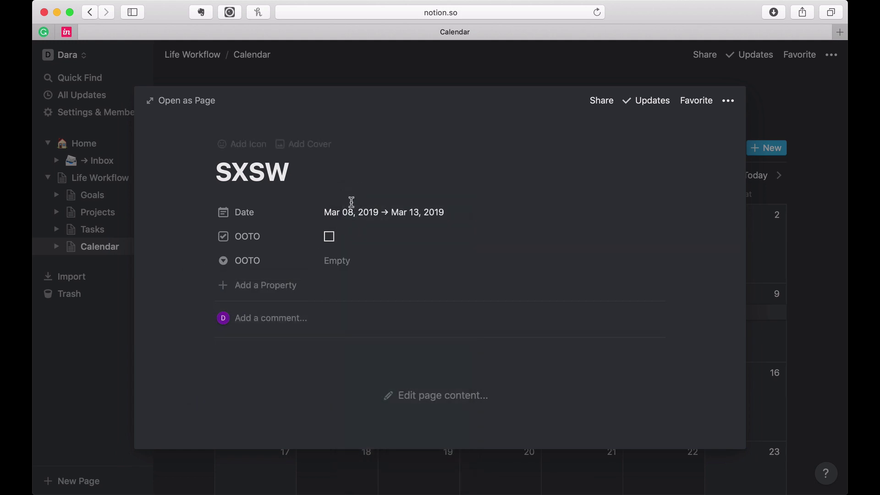
# - Tick SXSW's OOTO box, give the page a sunset-city emoji icon, and close it
pyautogui.click(329, 237)
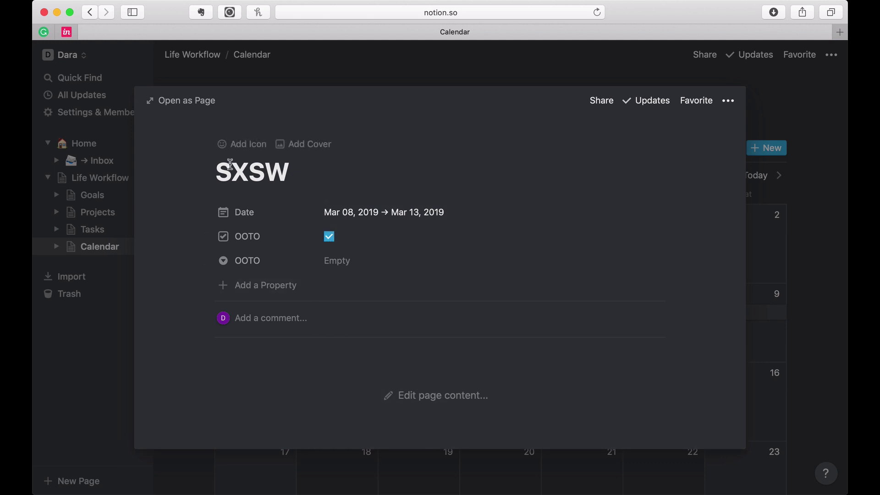
pyautogui.click(237, 149)
pyautogui.click(238, 213)
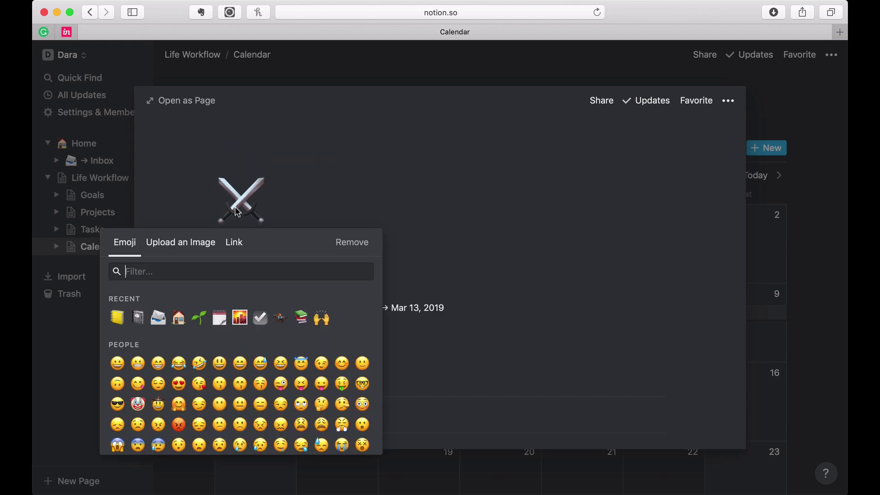
pyautogui.click(239, 317)
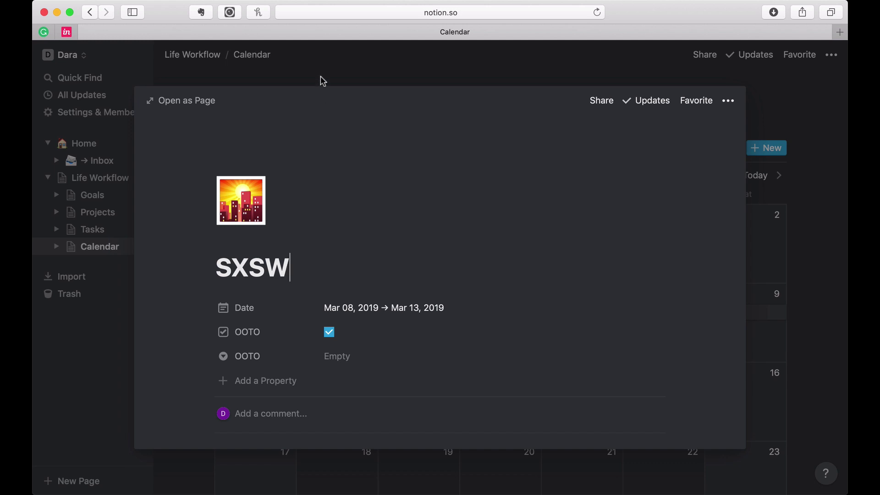
pyautogui.scroll(-5, 321, 233)
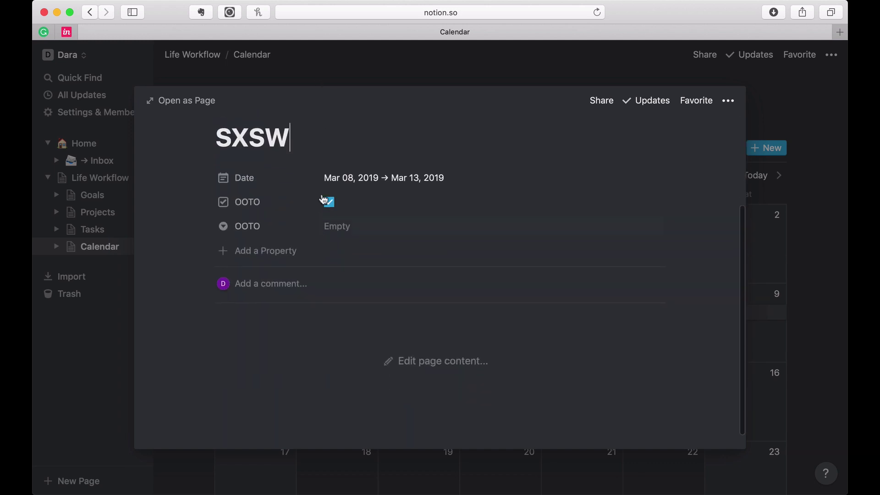
pyautogui.click(338, 80)
# - Add a 'Daylight Savings Time' event on March 10, 2019
pyautogui.scroll(-3, 332, 257)
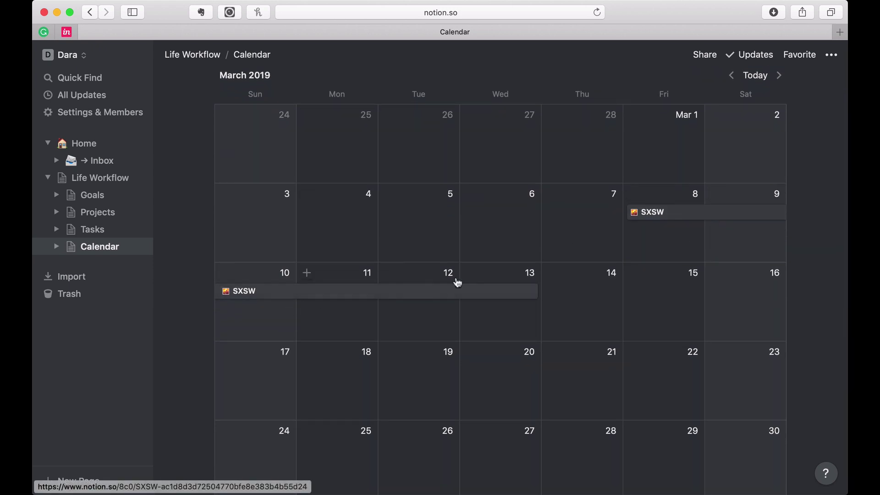
pyautogui.click(256, 320)
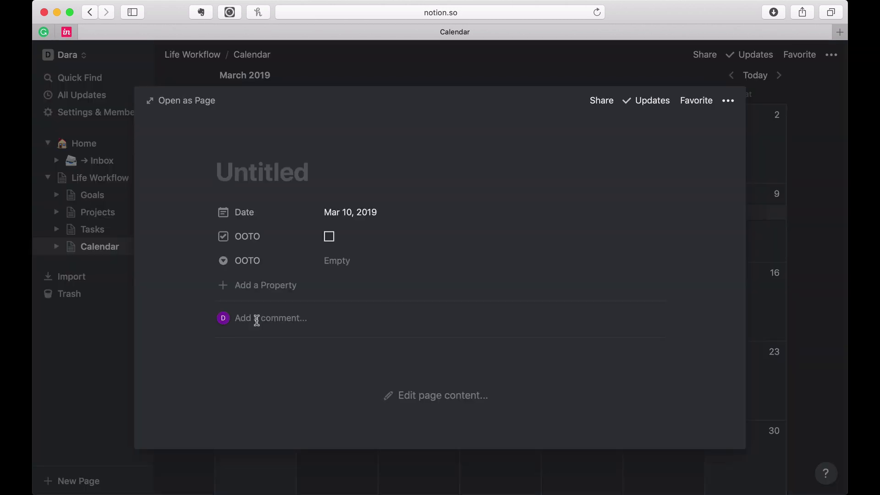
pyautogui.write('Daylight Savings Time')
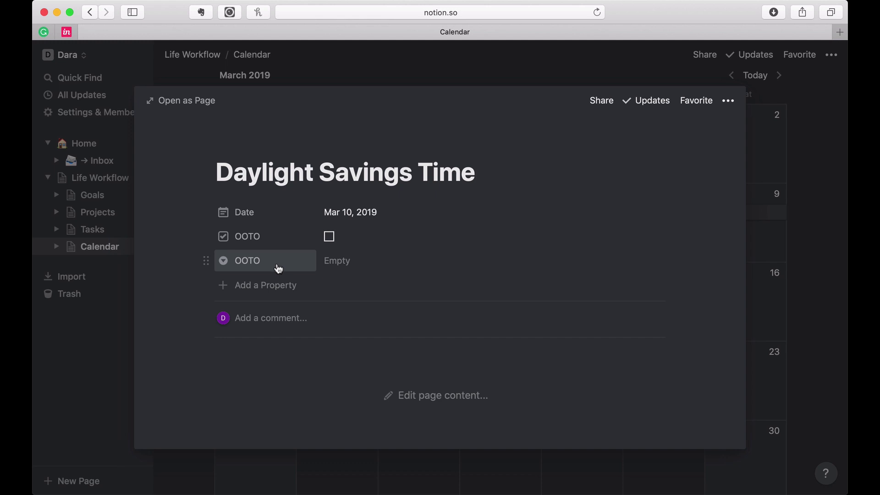
pyautogui.click(406, 70)
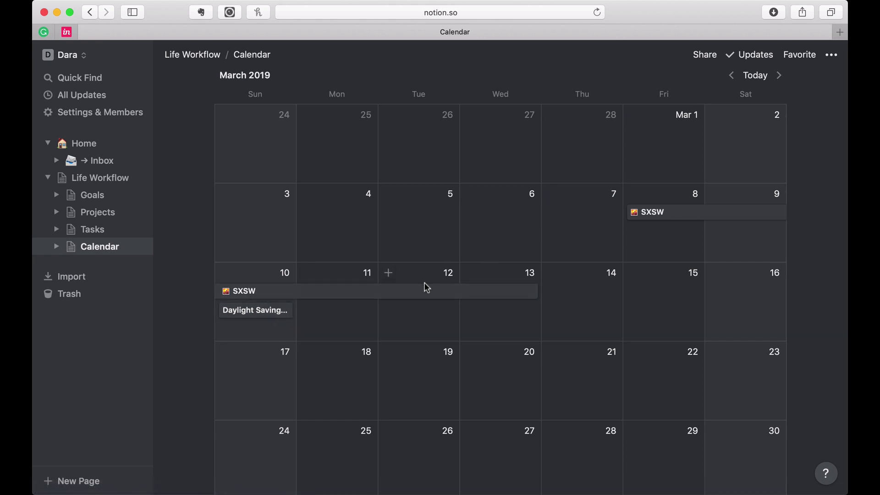
# - Show Date, the OOTO checkbox and the OOTO select property on calendar cards
pyautogui.scroll(2, 426, 289)
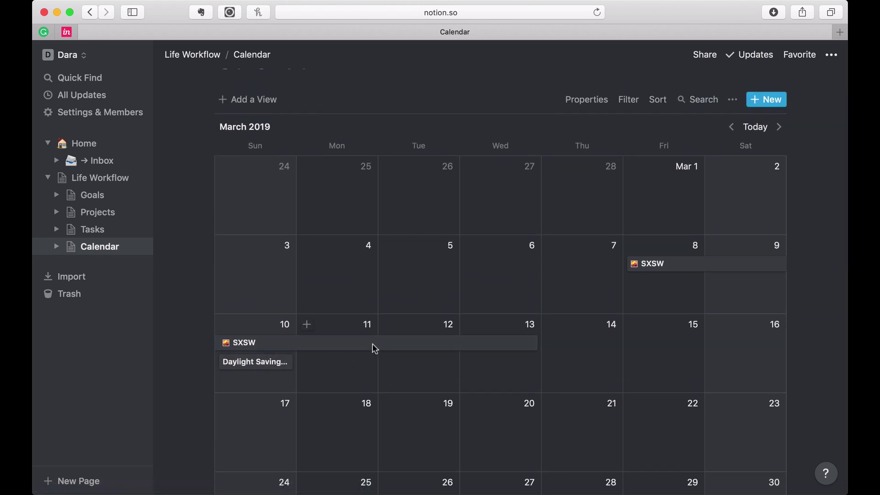
pyautogui.click(600, 107)
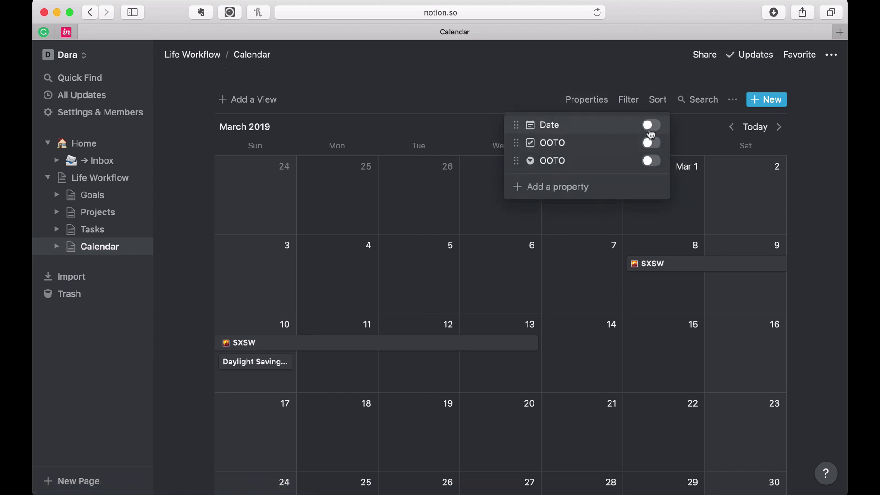
pyautogui.click(657, 128)
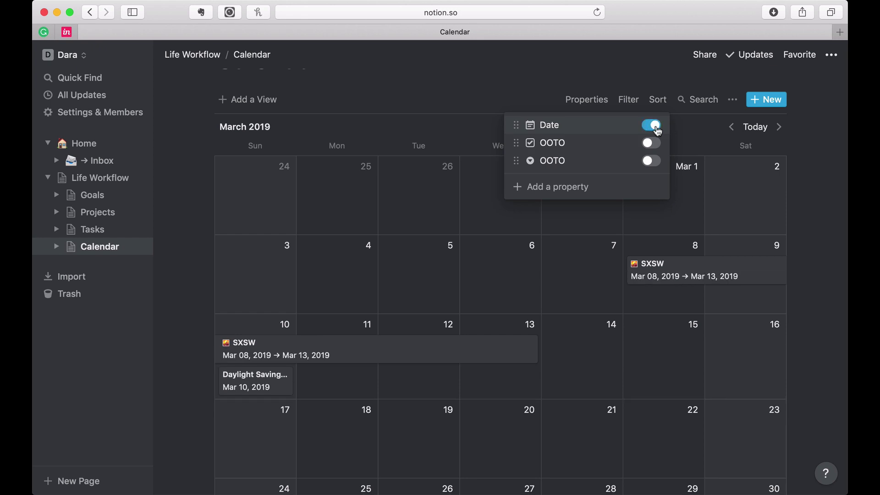
pyautogui.click(657, 147)
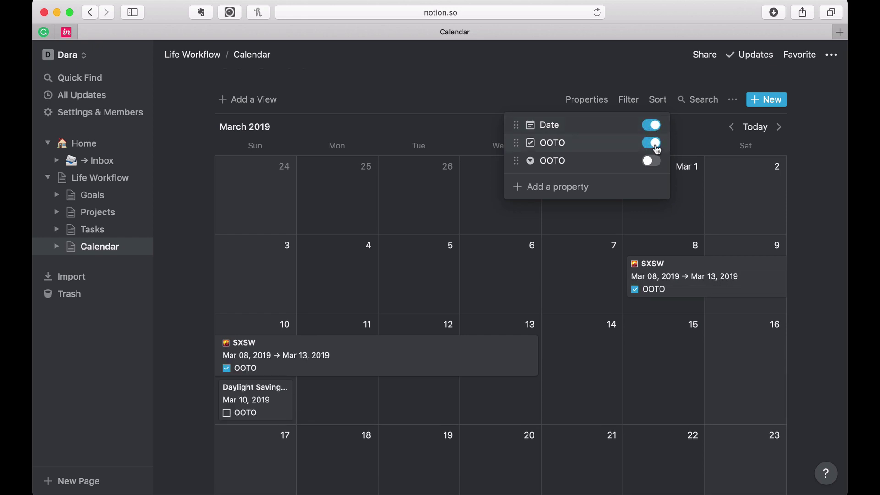
pyautogui.click(656, 164)
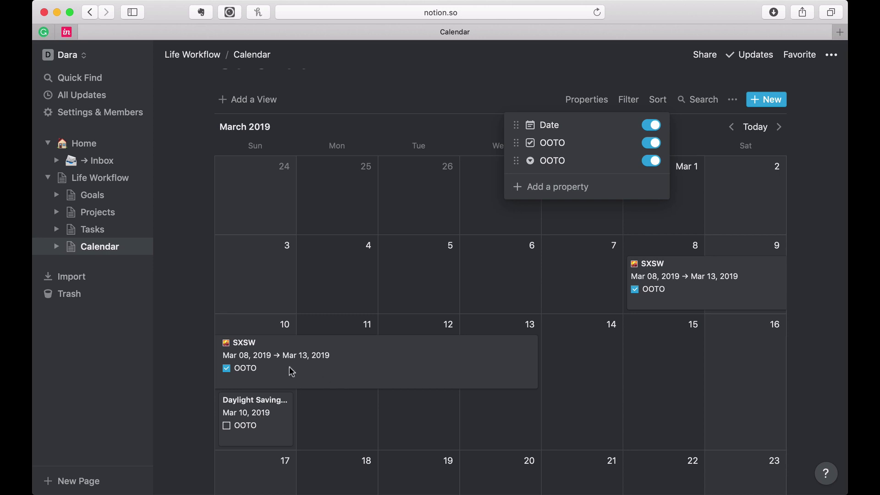
# - Create and apply a pink OOTO tag in SXSW's OOTO select field
pyautogui.click(281, 300)
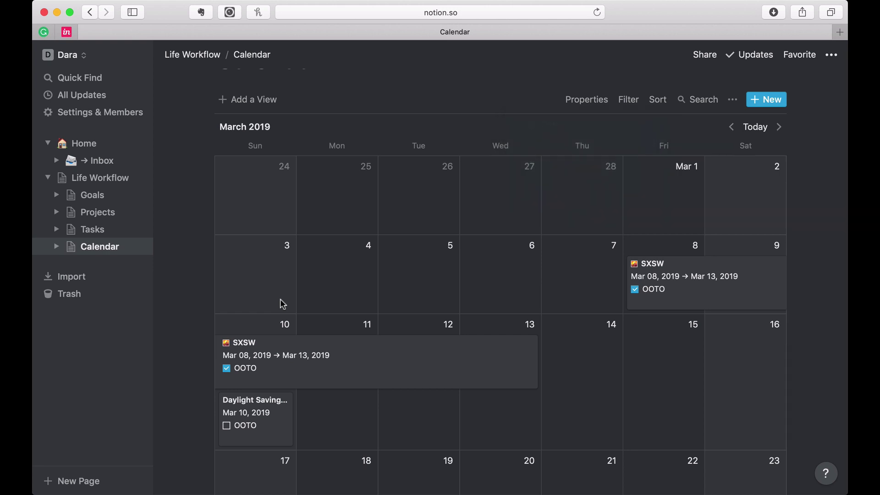
pyautogui.click(280, 366)
pyautogui.click(334, 364)
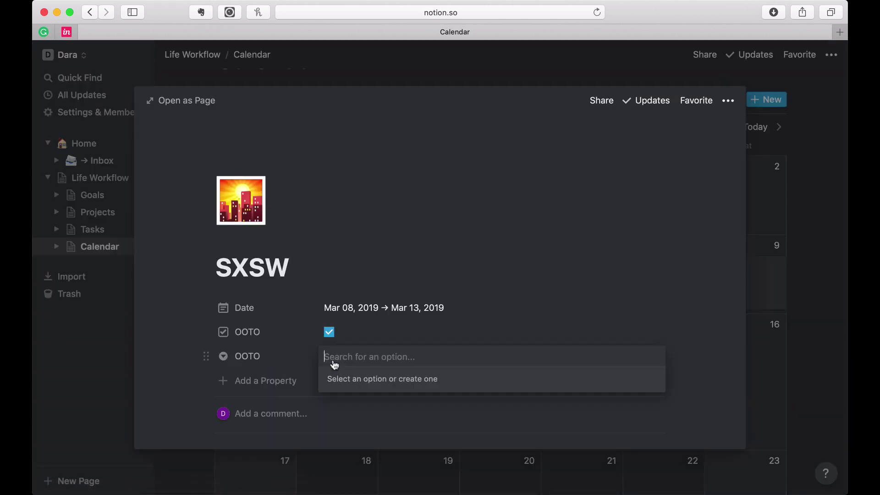
pyautogui.write('OOTO')
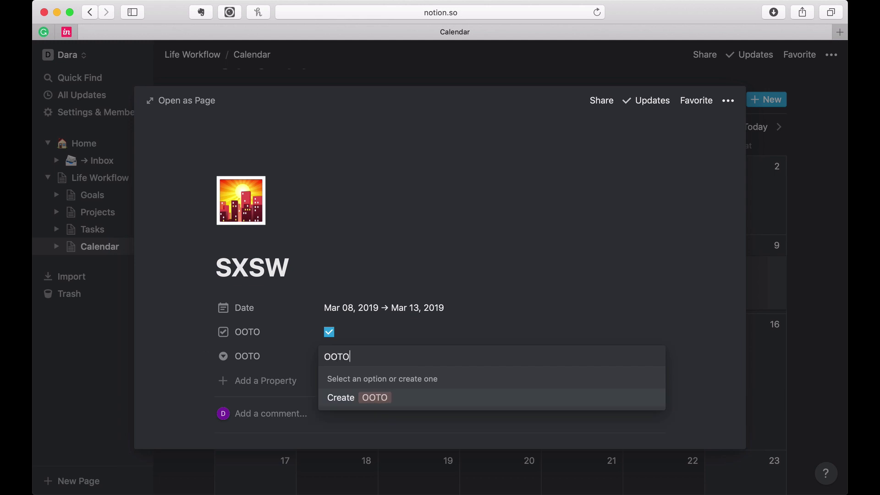
pyautogui.press('Return')
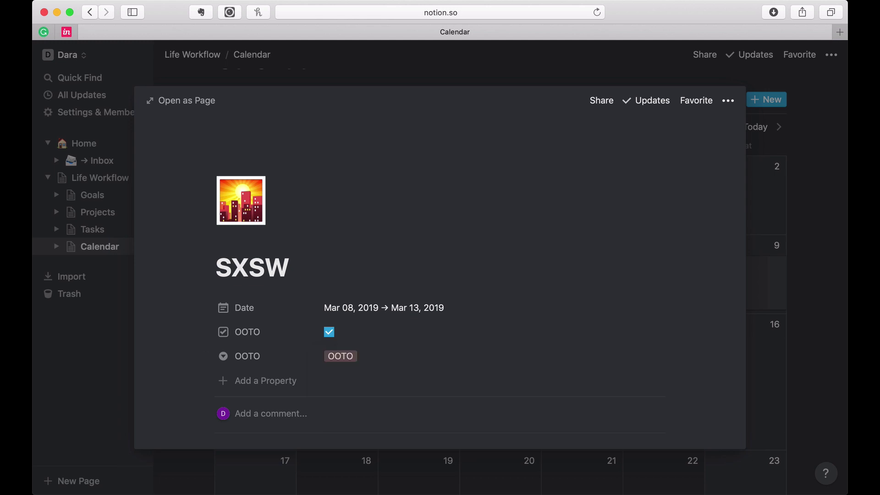
pyautogui.click(396, 80)
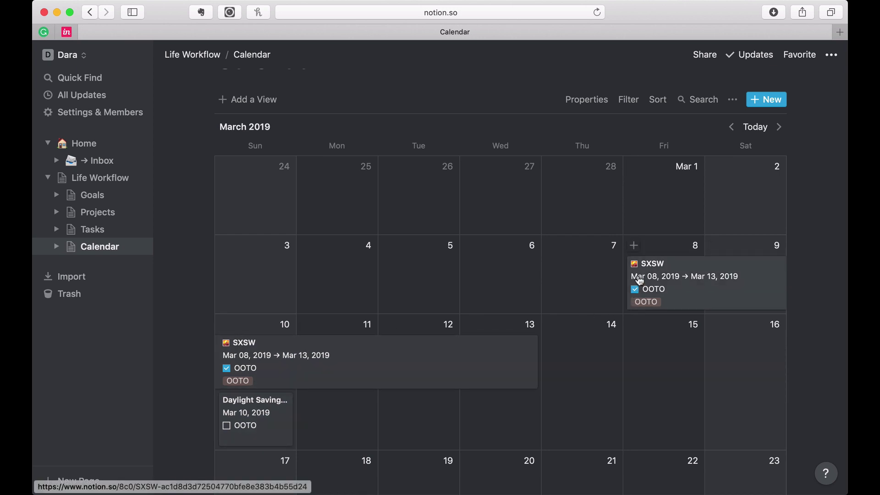
# - Hide dates on the calendar cards
pyautogui.click(588, 101)
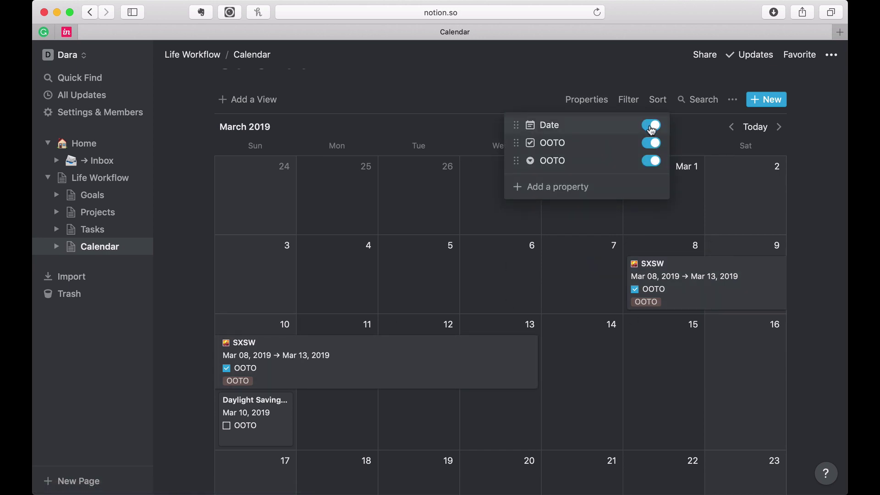
pyautogui.click(646, 126)
pyautogui.click(679, 282)
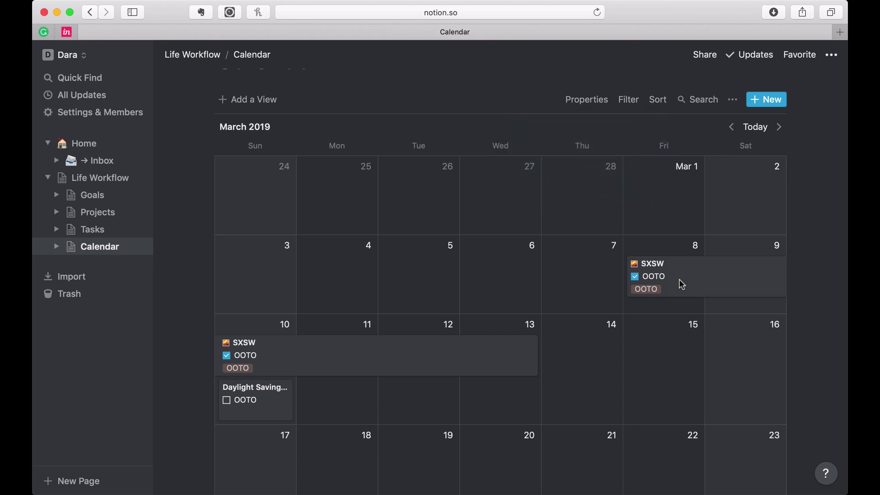
# - Delete the OOTO checkbox property from the SXSW entry
pyautogui.click(679, 282)
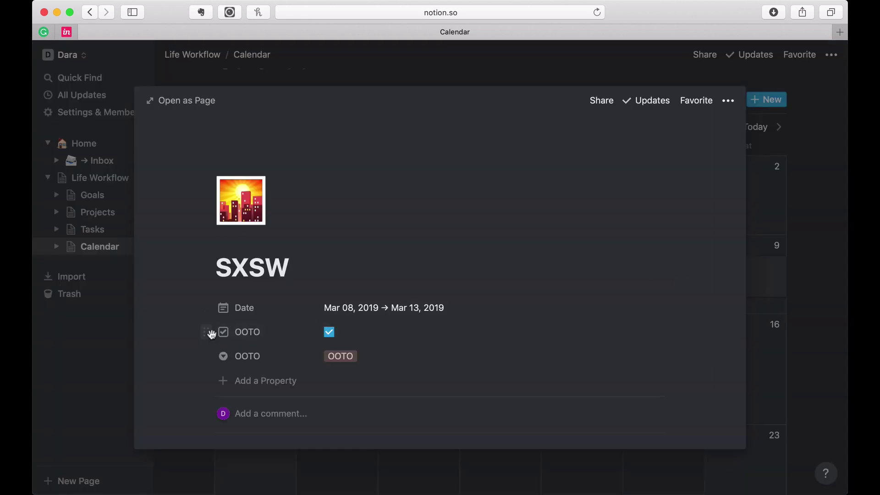
pyautogui.click(209, 331)
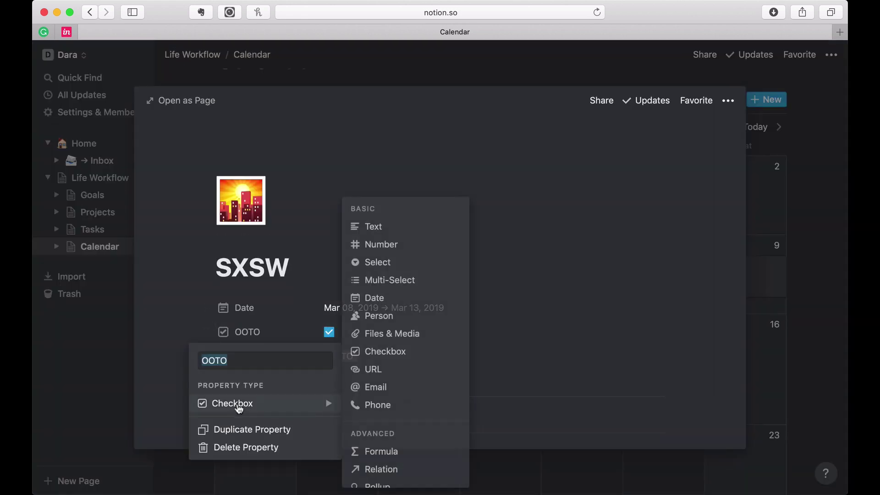
pyautogui.click(246, 447)
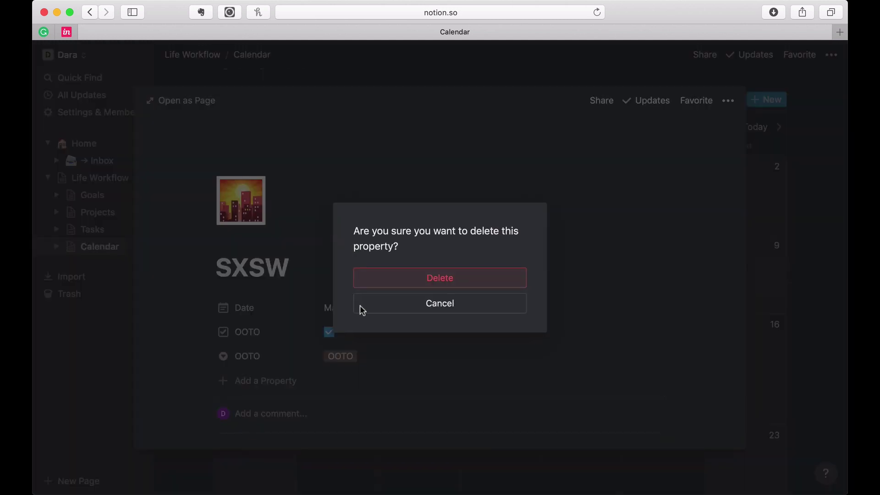
pyautogui.click(430, 276)
pyautogui.click(414, 73)
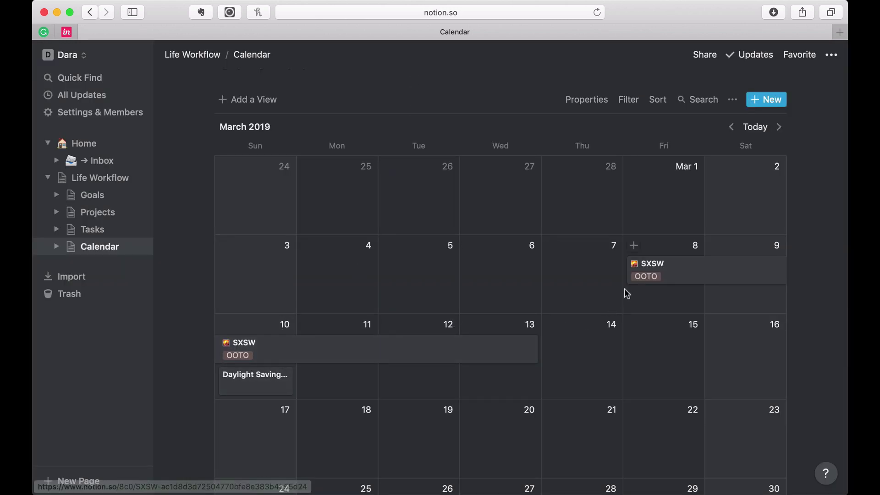
# - Add a new database view named 'Table View'
pyautogui.scroll(3, 496, 342)
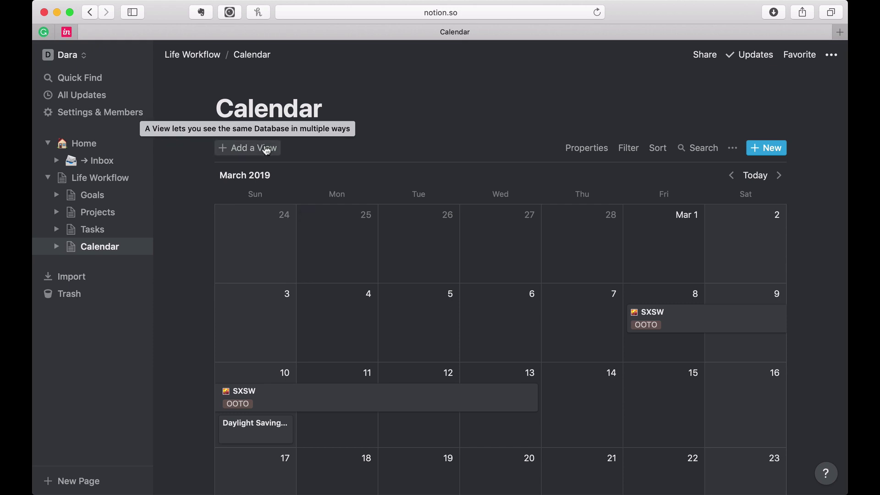
pyautogui.click(265, 148)
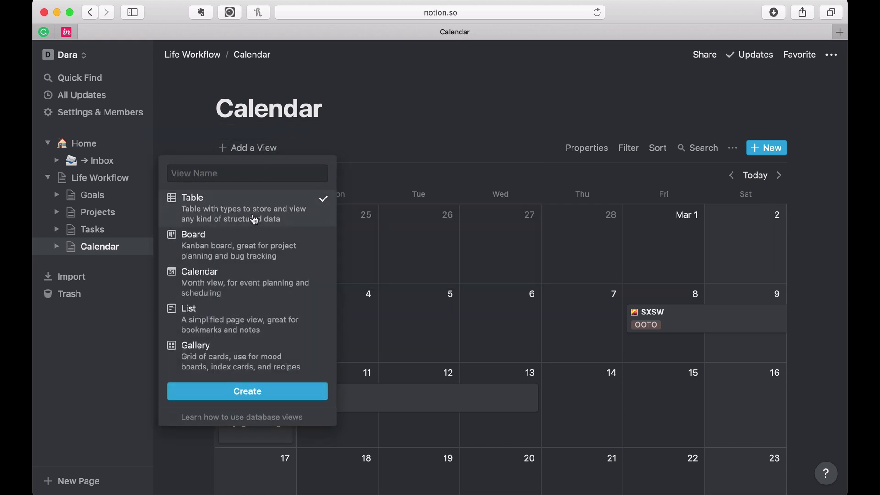
pyautogui.write('tT')
pyautogui.press('BackSpace')
pyautogui.press('BackSpace')
pyautogui.write('Table View')
pyautogui.click(246, 387)
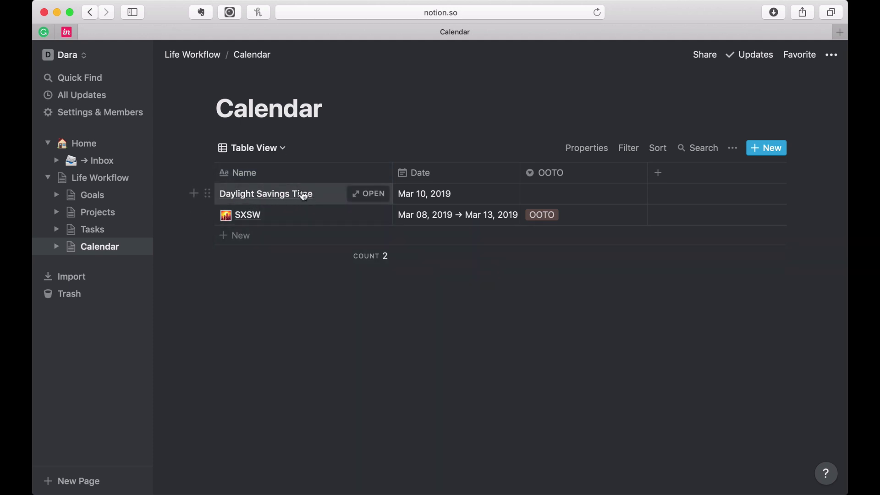
# - Open the SXSW page from the table, start an empty content block, and close it
pyautogui.click(258, 215)
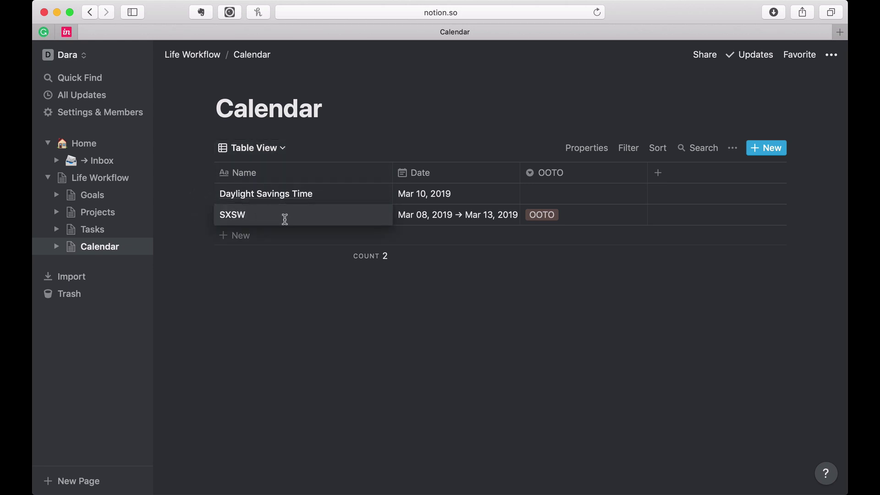
pyautogui.click(315, 273)
pyautogui.click(375, 213)
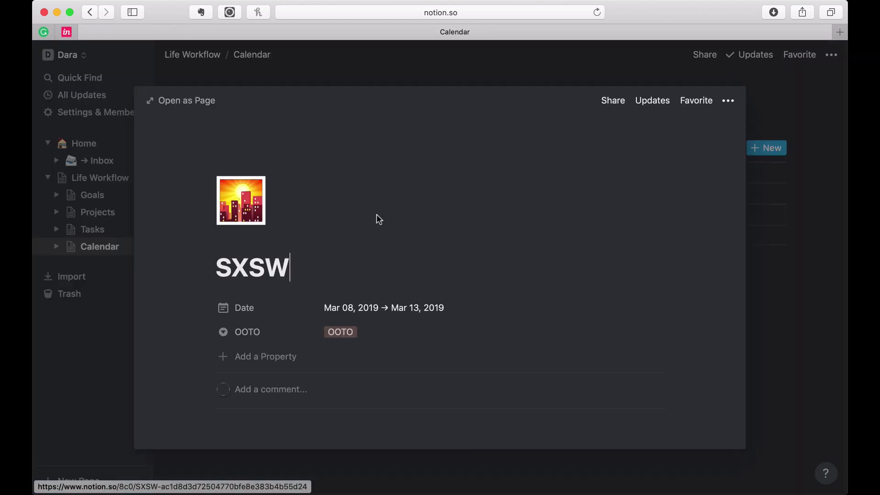
pyautogui.scroll(-3, 367, 362)
pyautogui.click(359, 351)
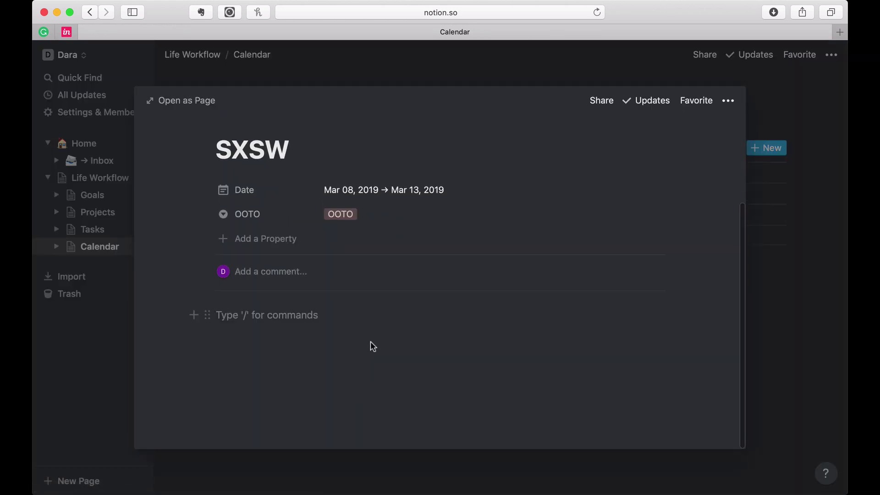
pyautogui.click(389, 81)
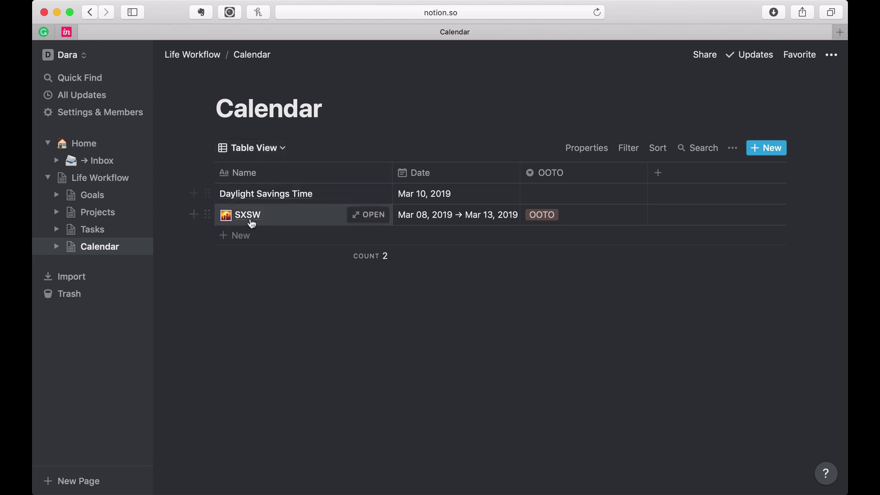
# - Switch the Calendar database from Table View to Calendar View
pyautogui.click(279, 150)
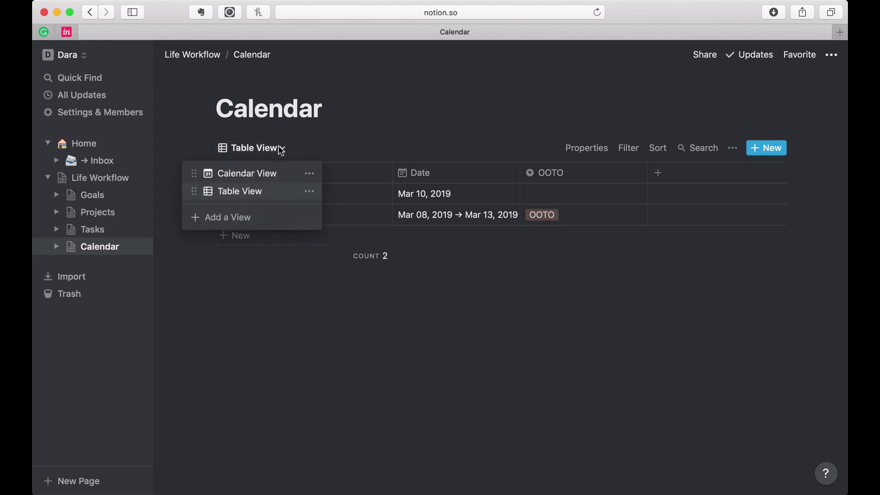
pyautogui.click(273, 176)
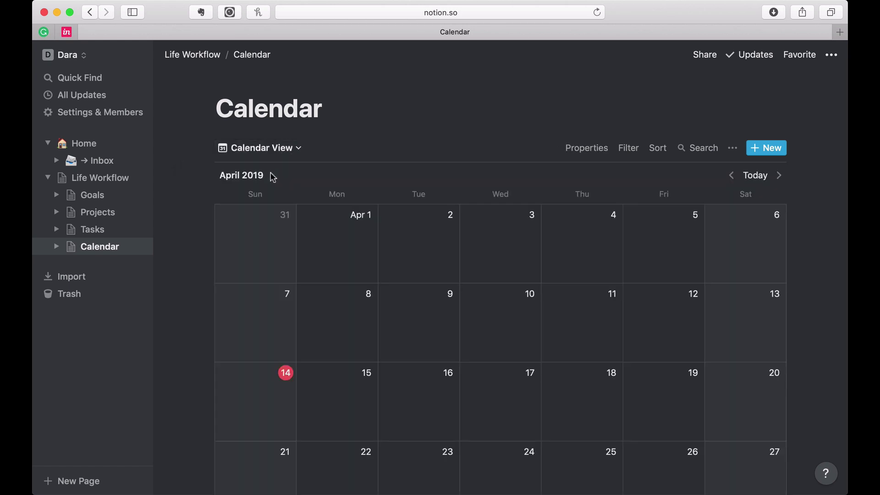
pyautogui.click(298, 147)
pyautogui.click(335, 133)
# - Step the calendar back to March 2019, then forward to April 2019
pyautogui.click(57, 248)
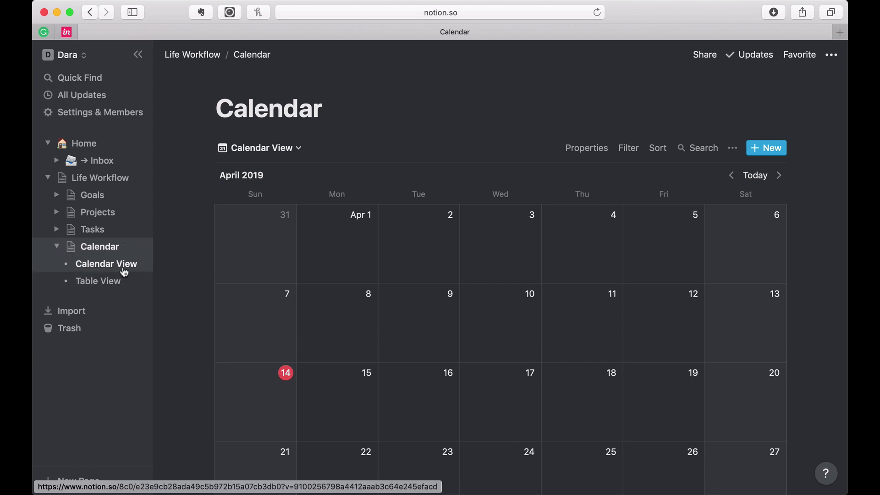
pyautogui.click(57, 247)
pyautogui.scroll(-1, 197, 242)
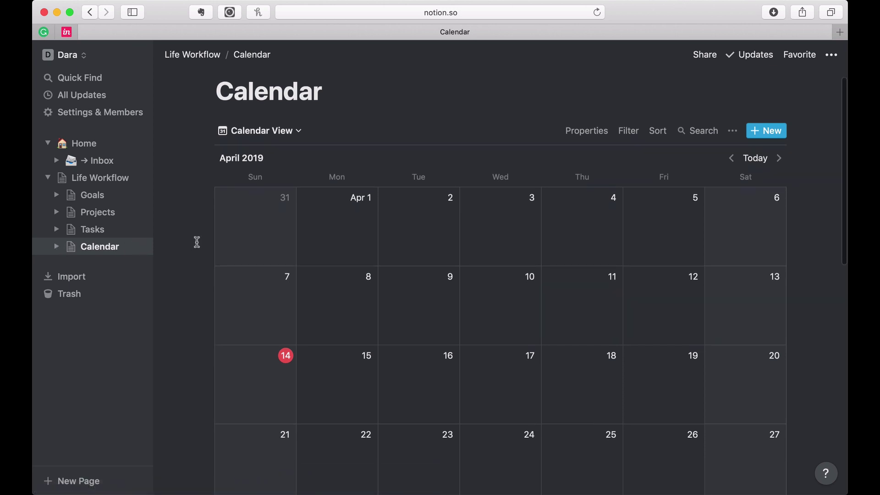
pyautogui.click(731, 158)
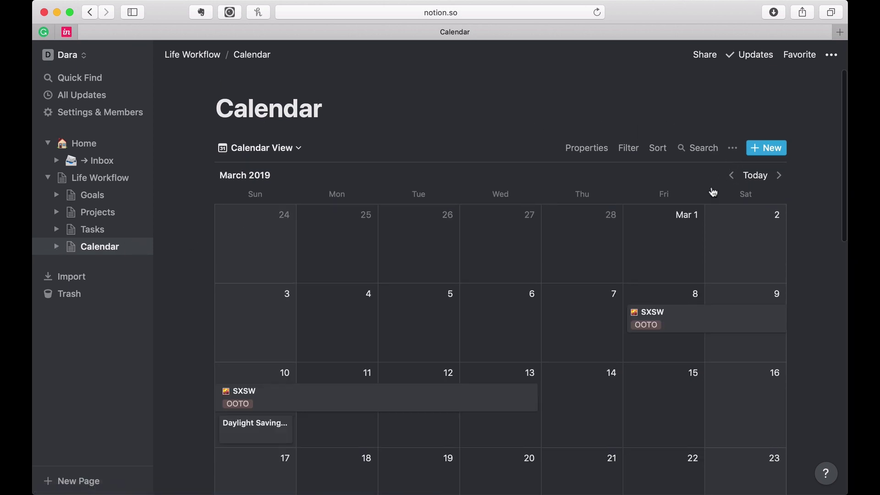
pyautogui.scroll(-1, 651, 293)
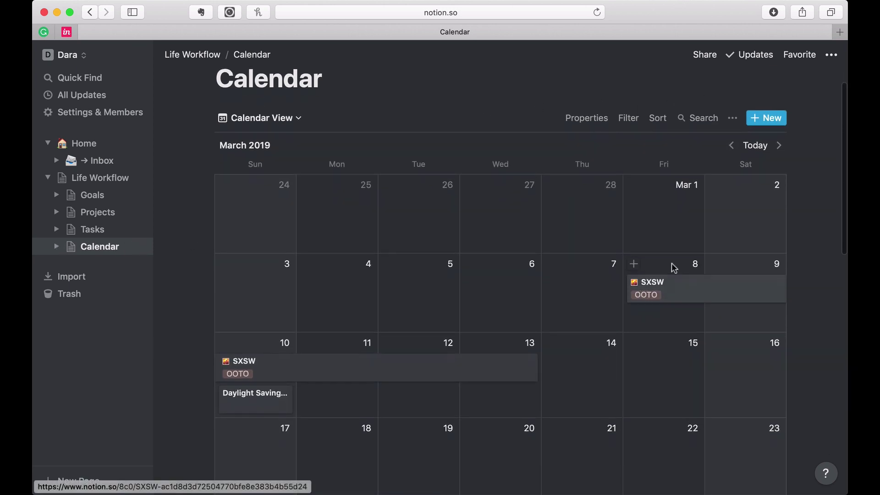
pyautogui.click(778, 146)
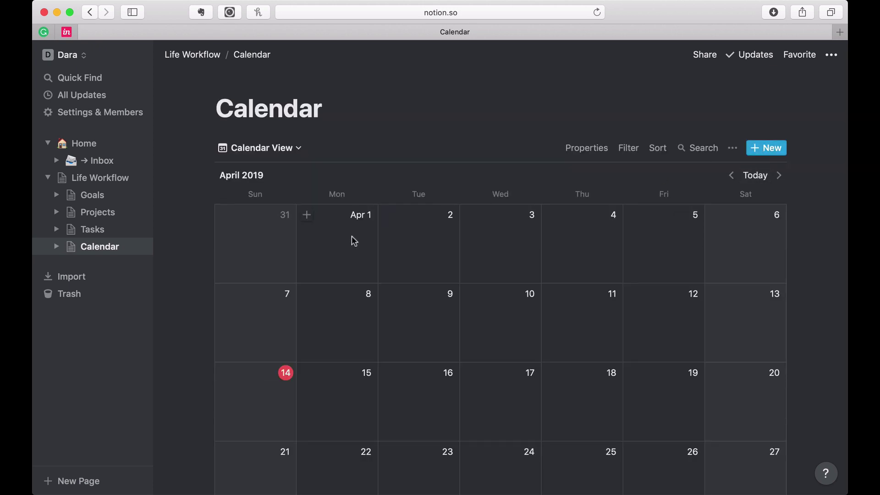
# - Add calendar entries 'All Fool's Day' on April 1 and 'Easter' on April 21
pyautogui.click(306, 214)
pyautogui.write('All')
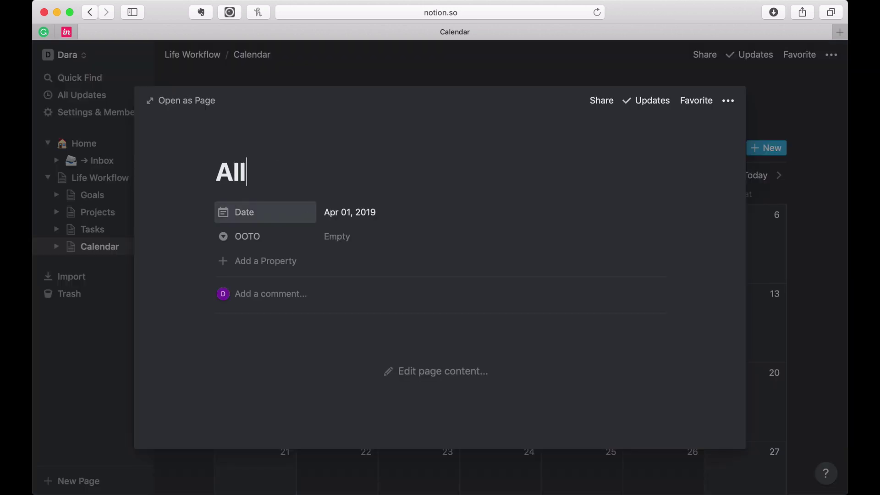
pyautogui.write(" Fool's")
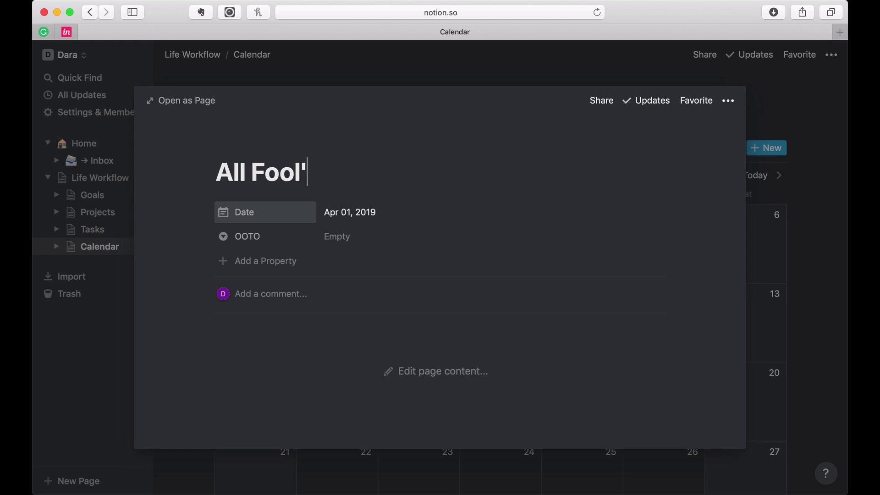
pyautogui.write(' Day')
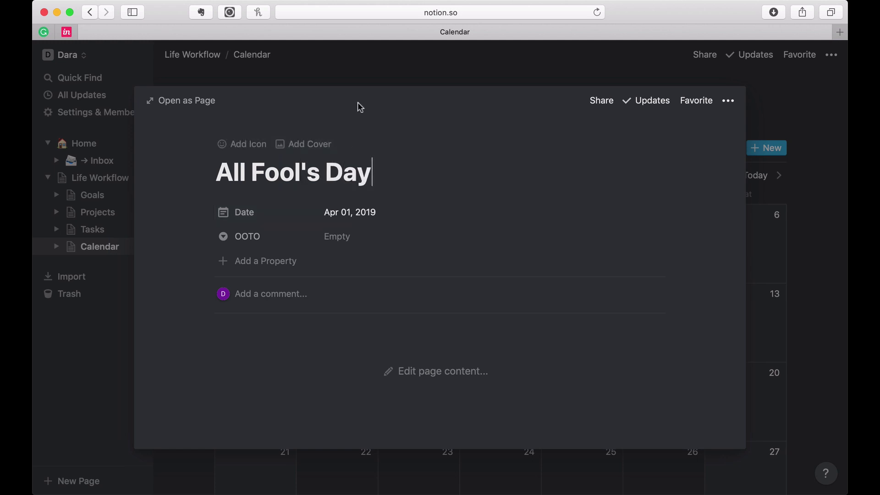
pyautogui.click(359, 84)
pyautogui.scroll(-3, 362, 197)
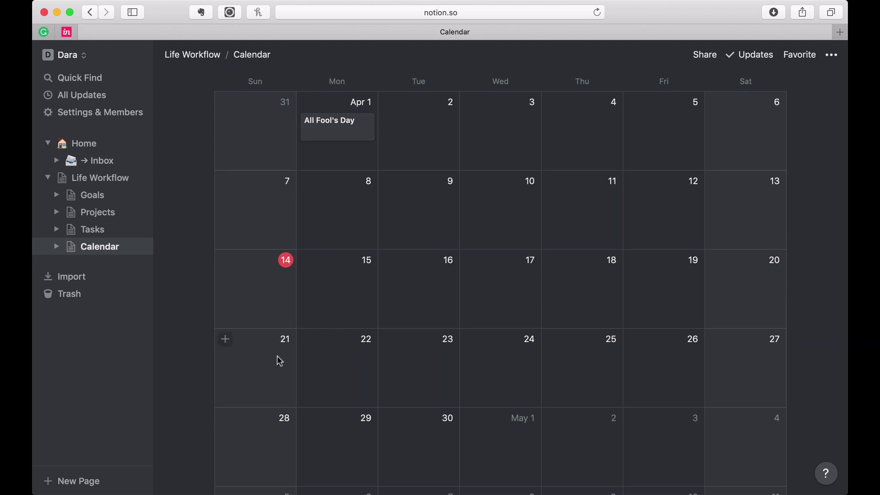
pyautogui.click(224, 341)
pyautogui.write('Easter')
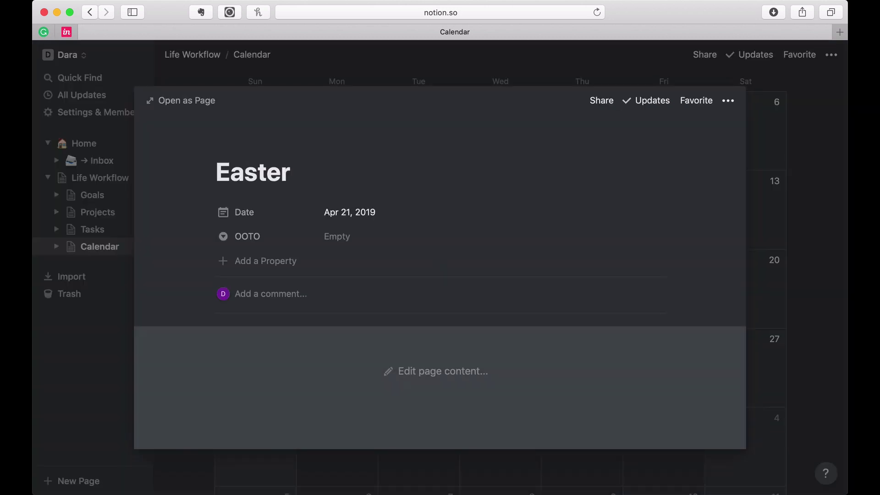
pyautogui.click(280, 69)
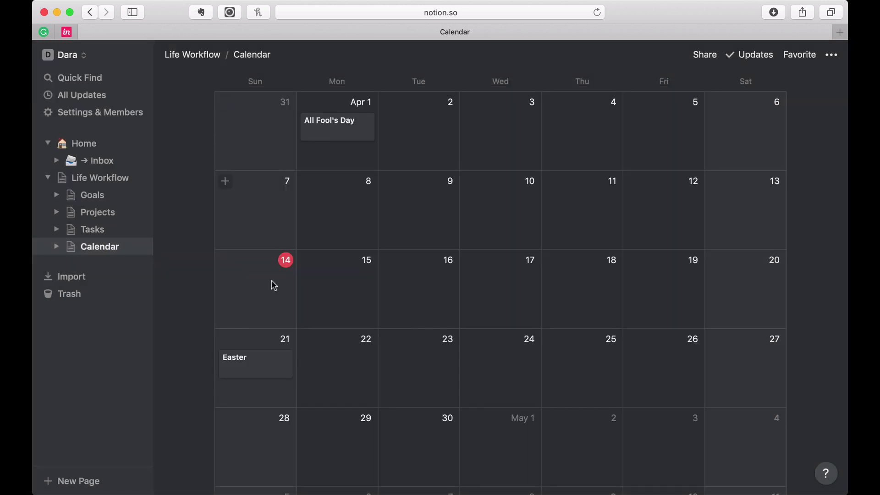
pyautogui.scroll(-5, 273, 302)
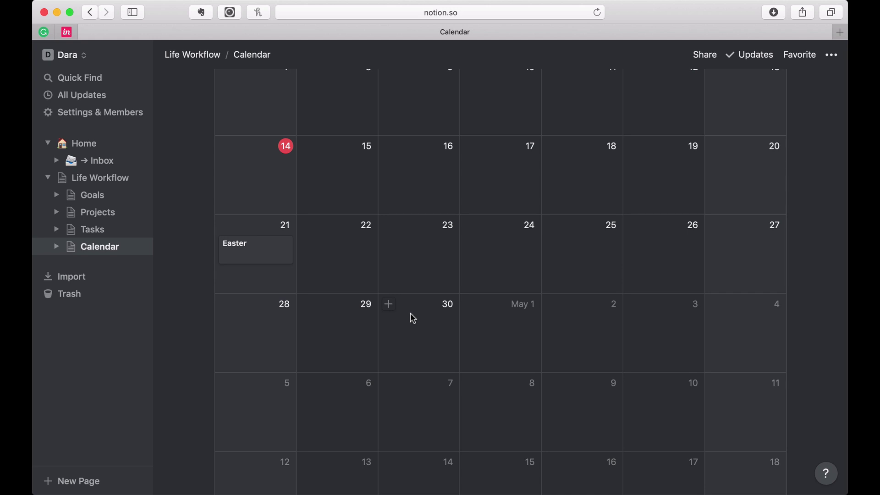
pyautogui.scroll(4, 411, 316)
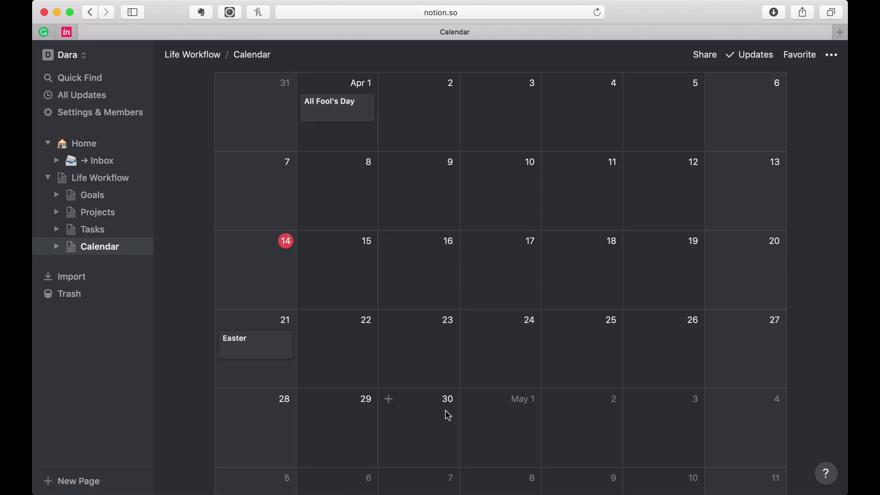
# - Add a 'Damn Fool's Day' entry on April 30 and review the April calendar
pyautogui.click(388, 400)
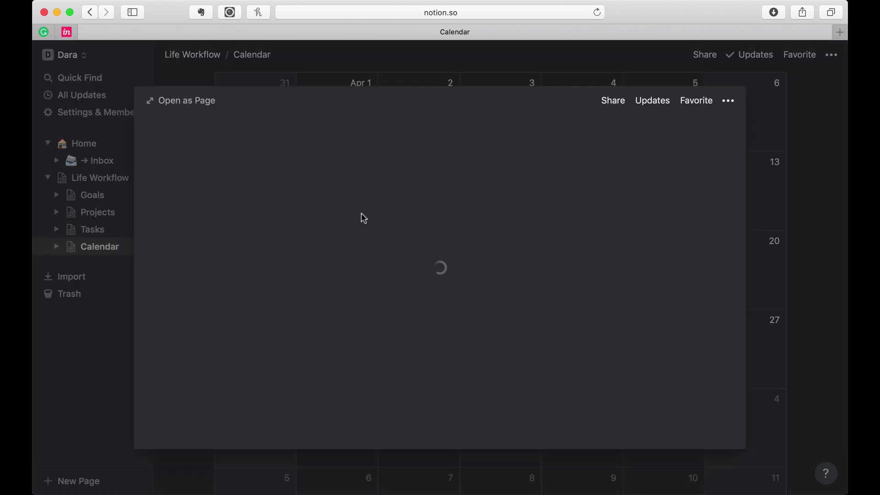
pyautogui.write('Dam')
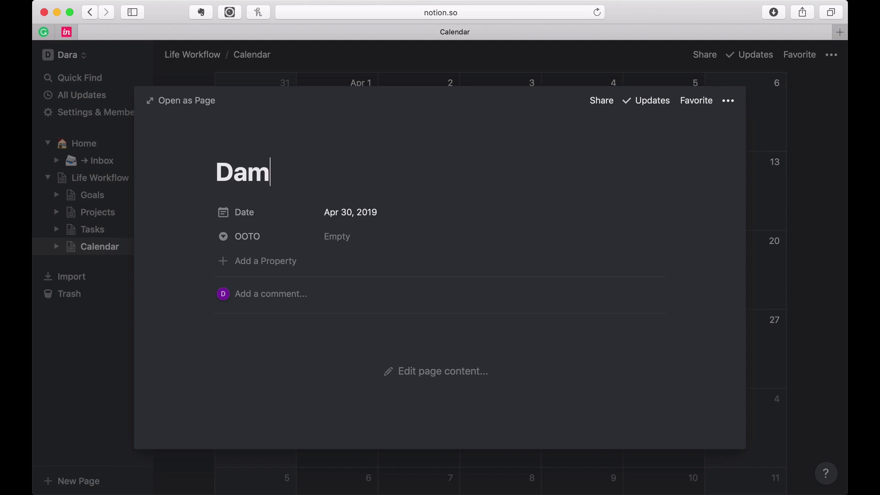
pyautogui.write('n Fool')
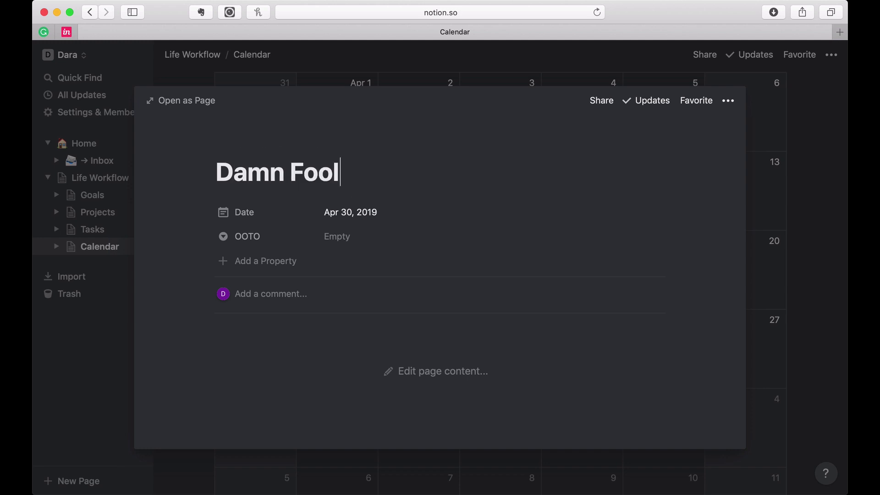
pyautogui.write("'s Day")
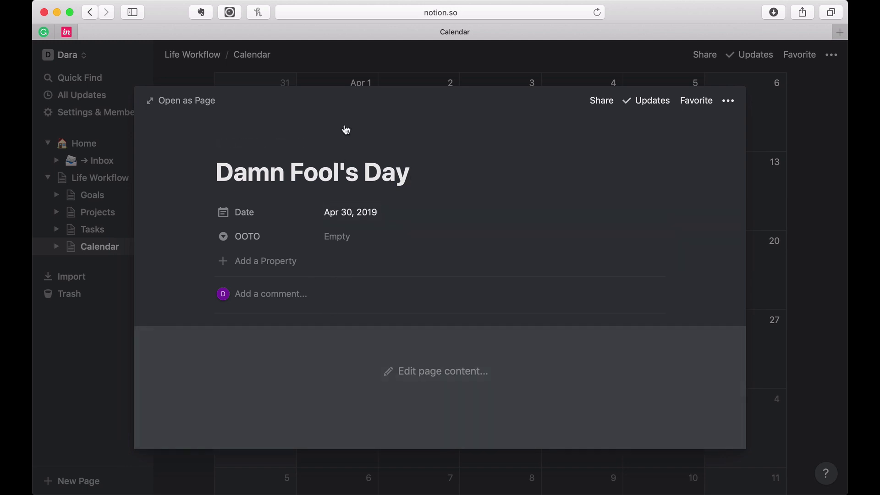
pyautogui.click(341, 82)
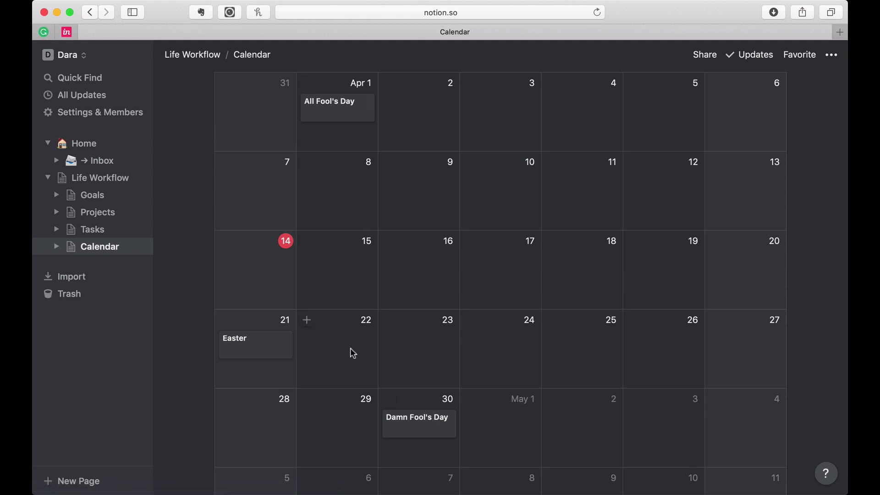
pyautogui.scroll(-2, 365, 428)
pyautogui.scroll(-3, 364, 425)
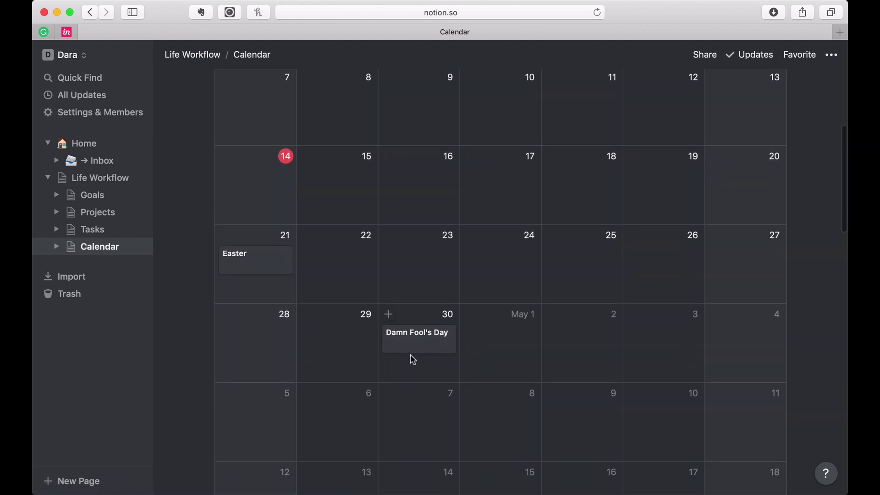
pyautogui.scroll(-3, 413, 354)
pyautogui.scroll(5, 411, 355)
pyautogui.scroll(-4, 412, 361)
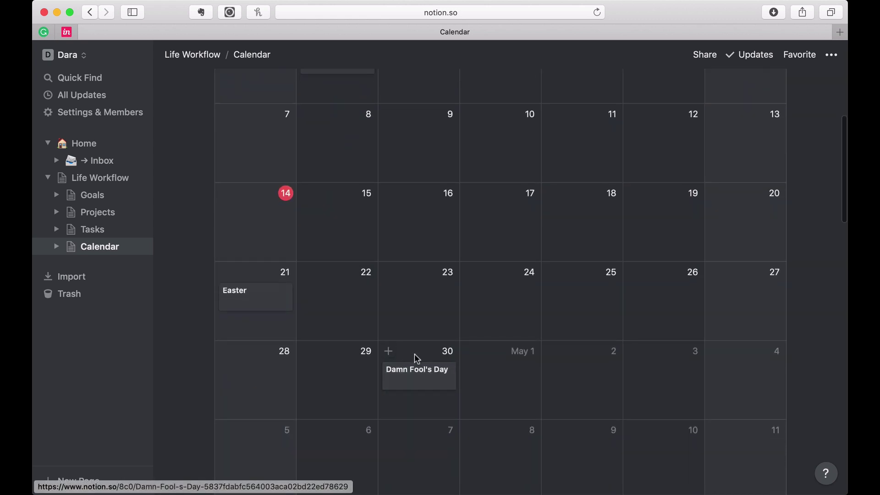
pyautogui.scroll(5, 417, 379)
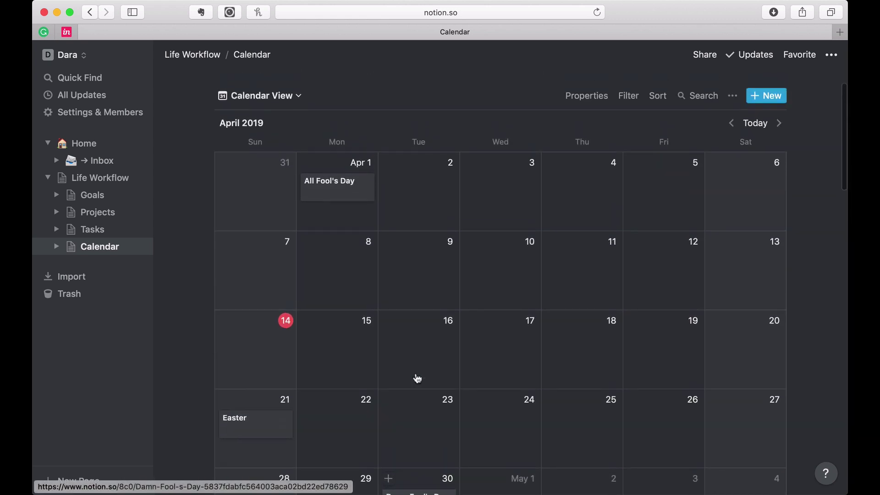
pyautogui.scroll(-4, 405, 357)
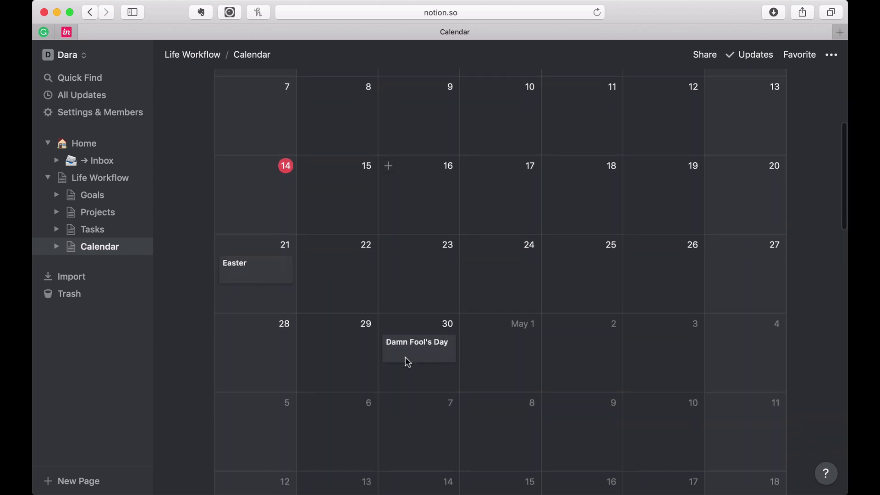
pyautogui.scroll(4, 406, 359)
pyautogui.scroll(3, 407, 363)
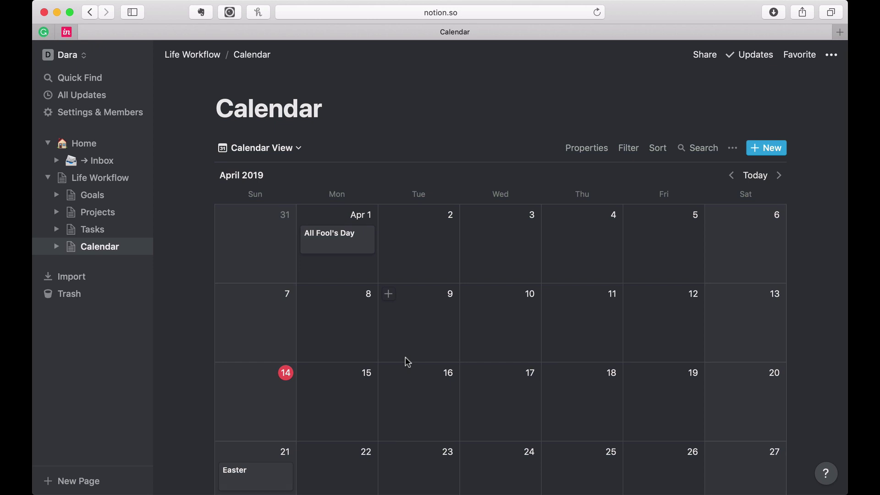
# - On the Home page, move Monthly Goals into a column beside Mini Calendar
pyautogui.click(79, 146)
pyautogui.scroll(-8, 188, 369)
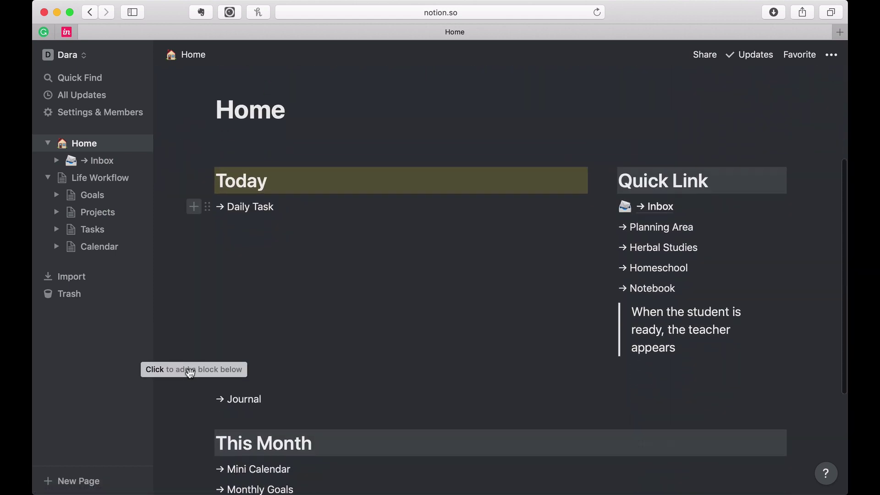
pyautogui.moveTo(220, 308)
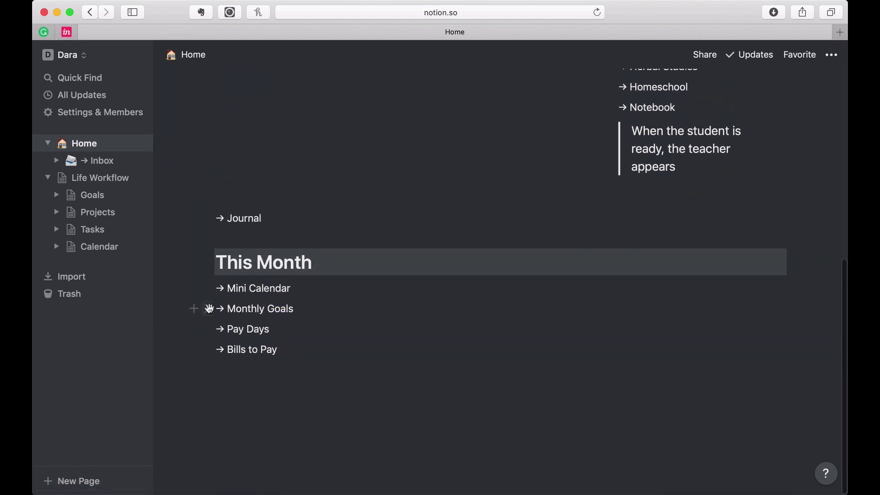
pyautogui.moveTo(207, 307); pyautogui.dragTo(789, 288)
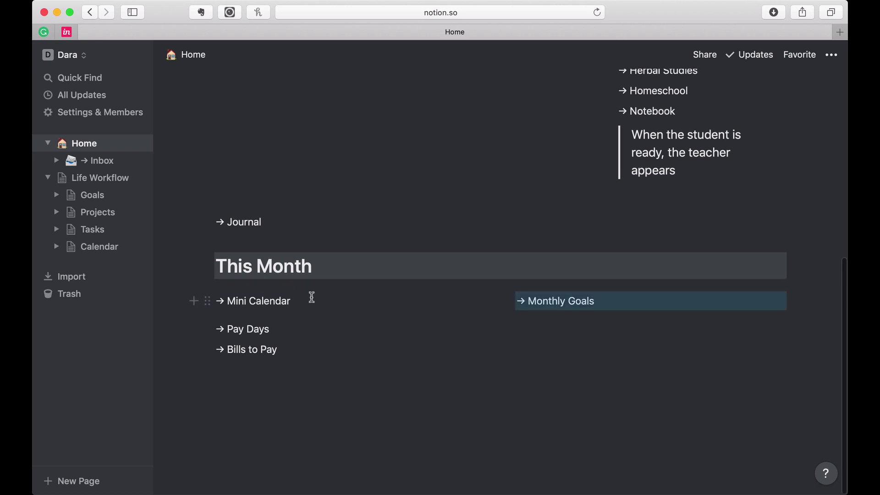
# - Start a new empty block below the Bills to Pay link
pyautogui.click(280, 397)
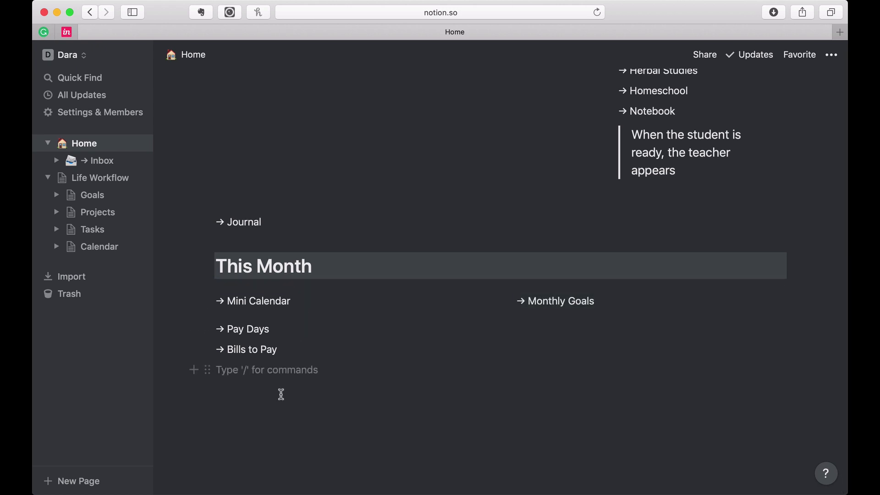
pyautogui.scroll(-2, 281, 395)
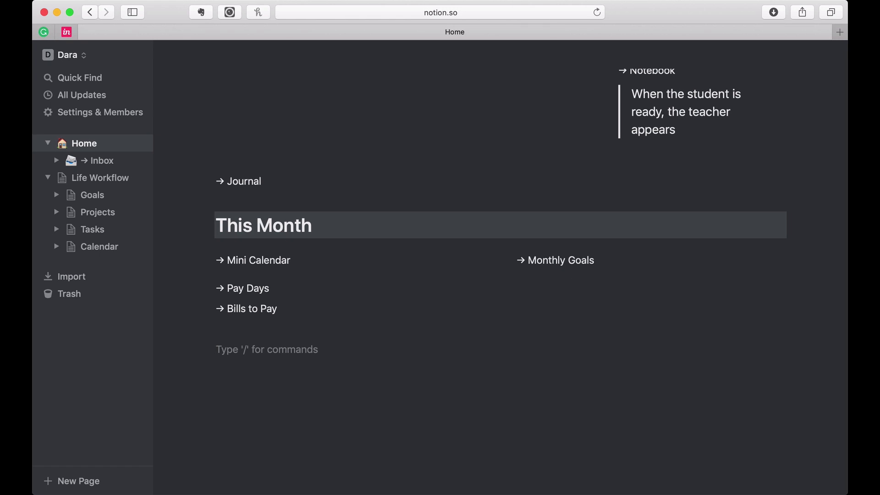
pyautogui.scroll(3, 463, 306)
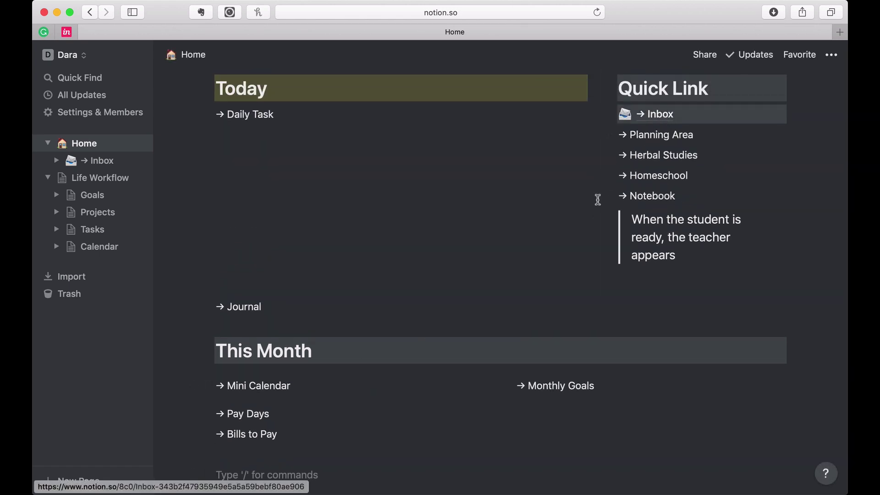
pyautogui.scroll(-3, 448, 397)
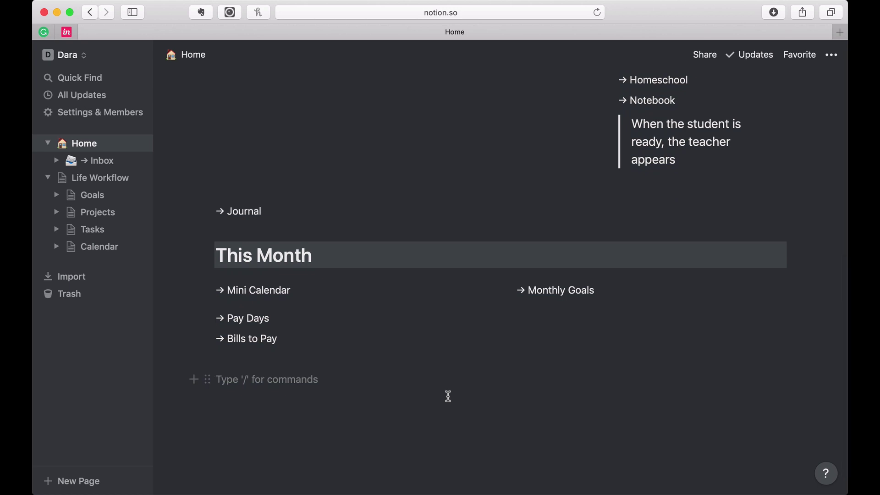
# - Insert a linked database of Calendar below Bills to Pay using /L
pyautogui.write('/')
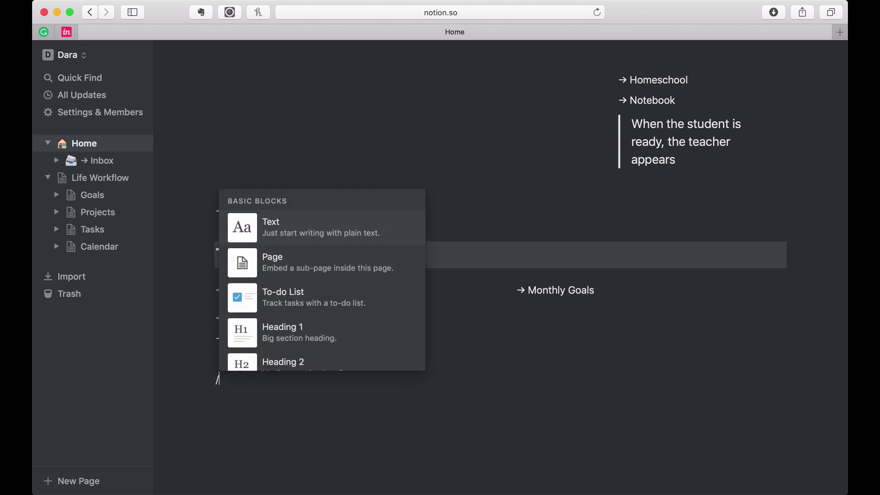
pyautogui.write('L')
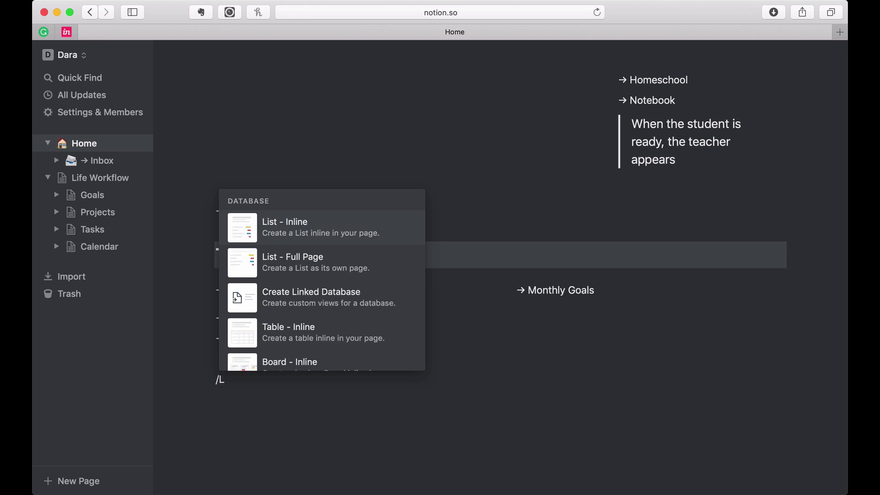
pyautogui.click(333, 305)
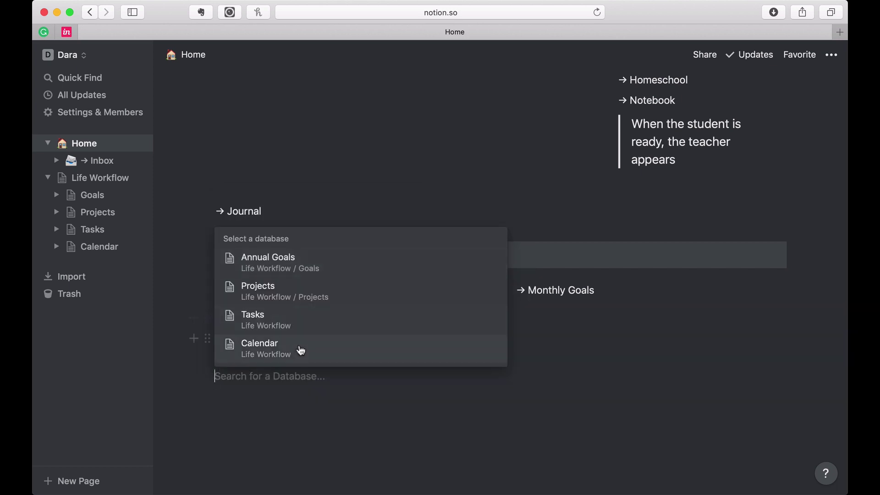
pyautogui.click(301, 349)
pyautogui.scroll(-3, 301, 350)
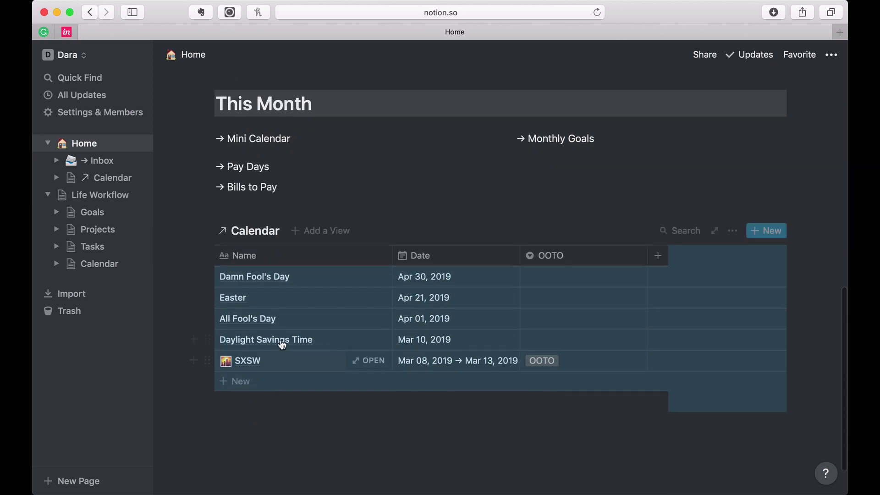
# - Add a List view named 'Lis' to the linked Calendar database
pyautogui.click(330, 239)
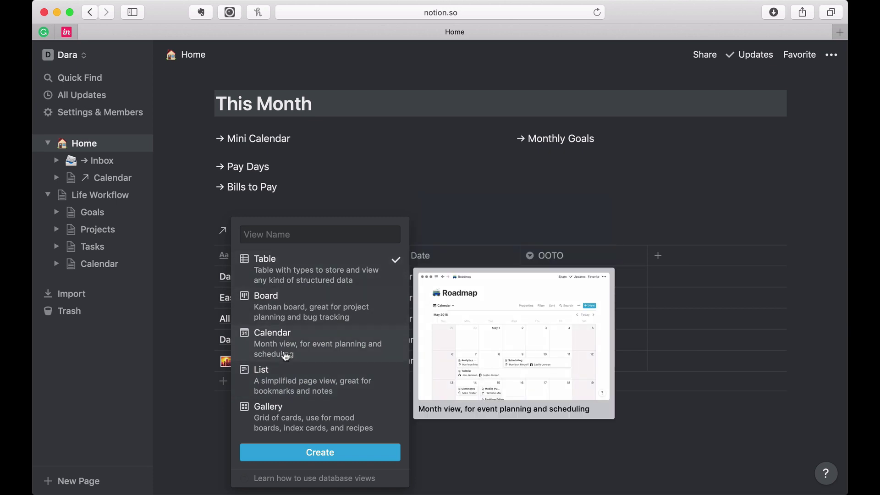
pyautogui.click(284, 381)
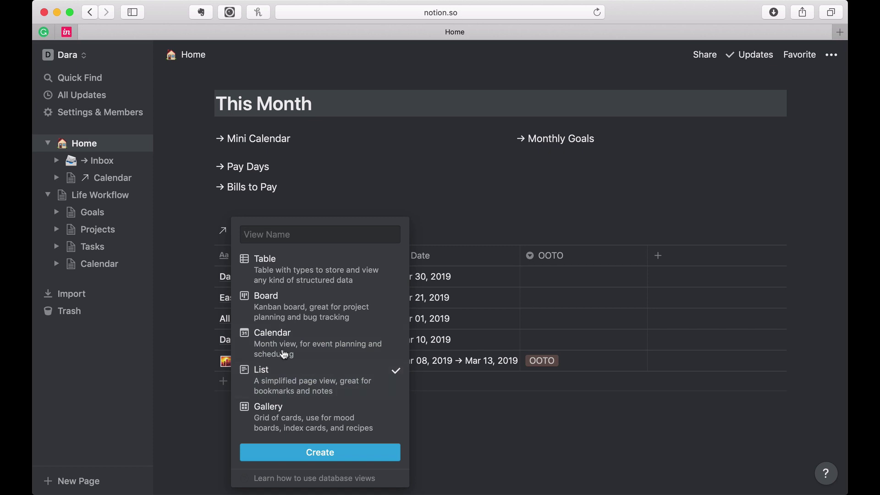
pyautogui.write('List')
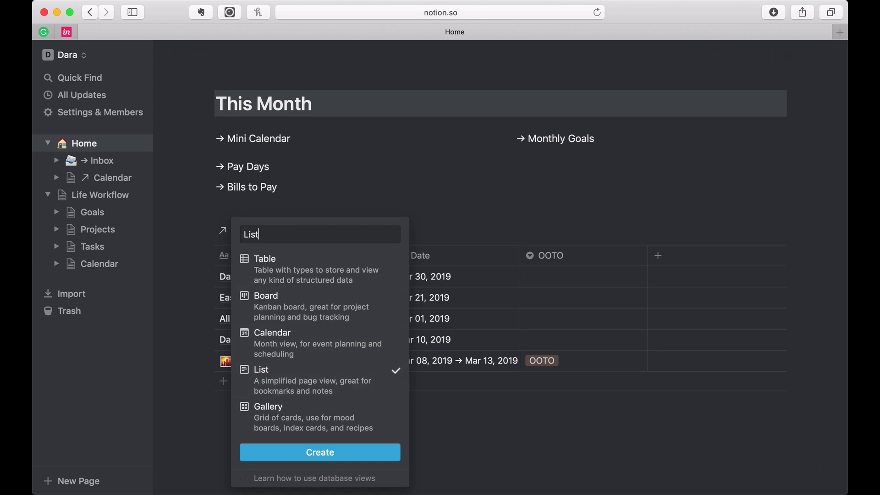
pyautogui.click(274, 456)
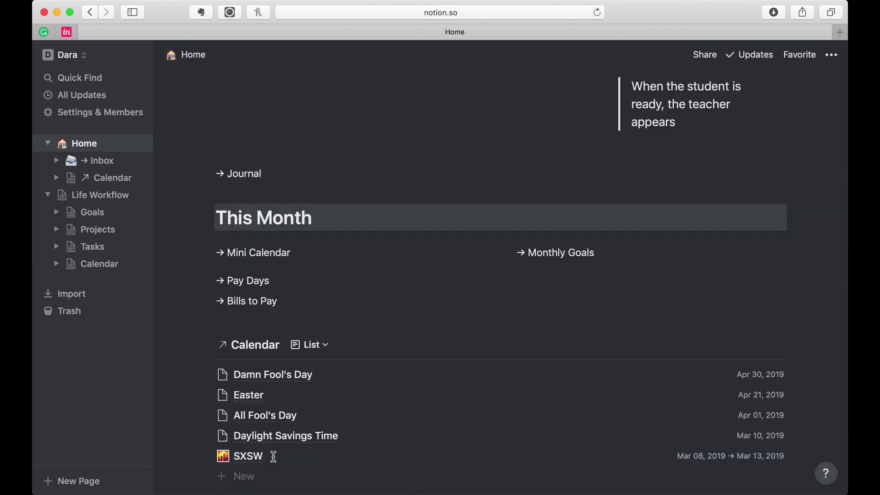
pyautogui.scroll(-4, 274, 456)
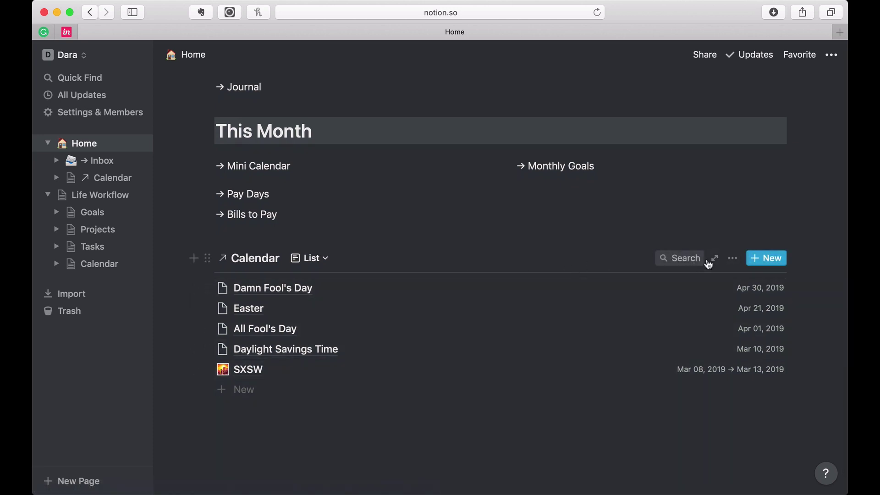
# - Sort the linked Calendar list by Date in ascending order
pyautogui.click(732, 259)
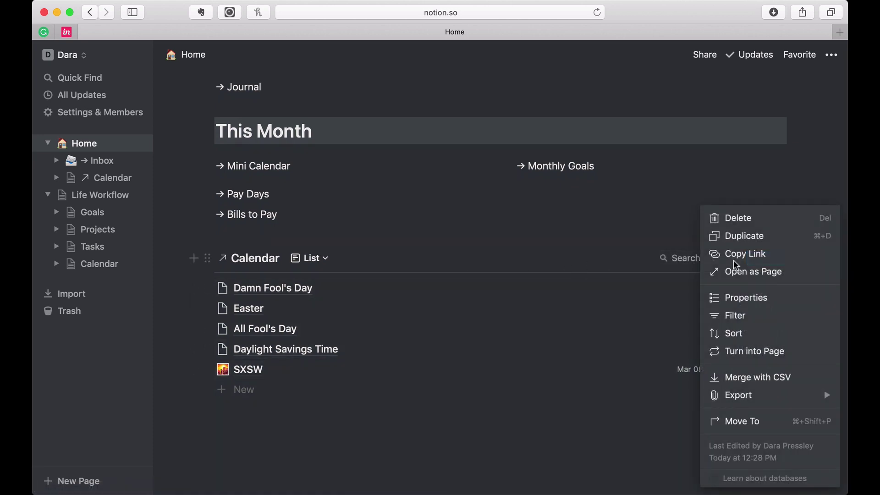
pyautogui.click(728, 333)
pyautogui.click(601, 362)
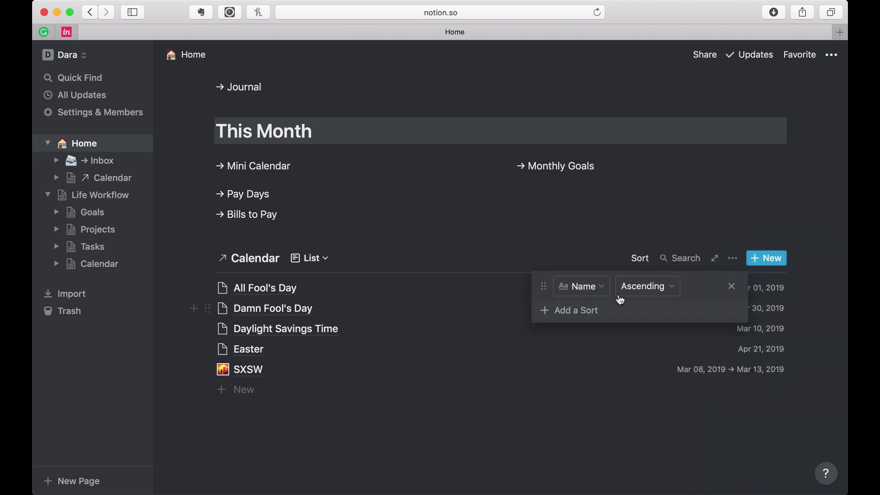
pyautogui.click(597, 289)
pyautogui.click(573, 362)
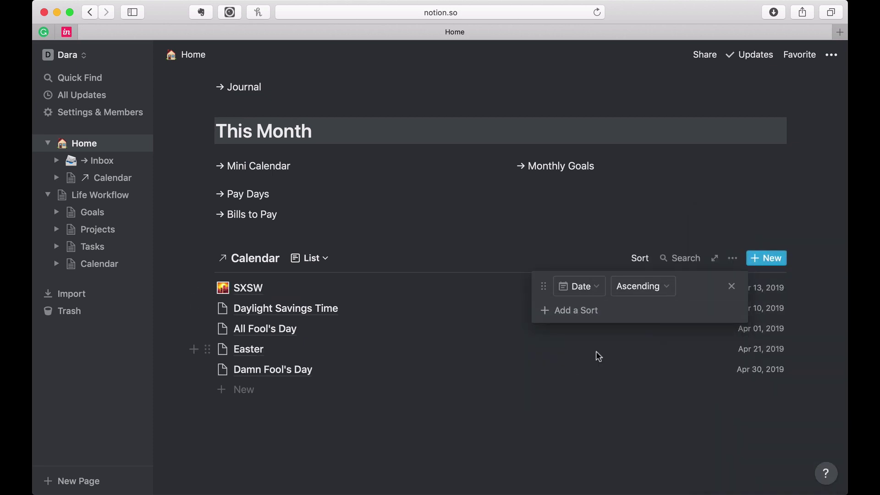
pyautogui.click(615, 371)
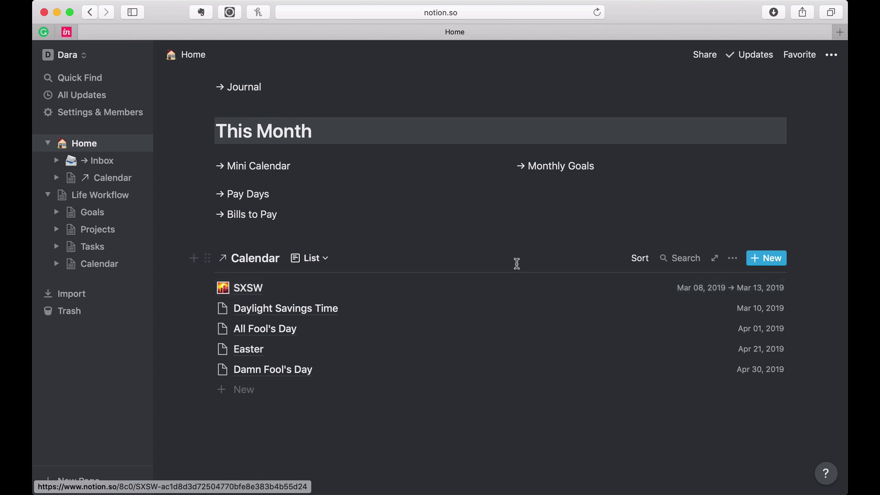
# - Add a filter on the Date property to the linked Calendar list
pyautogui.click(732, 258)
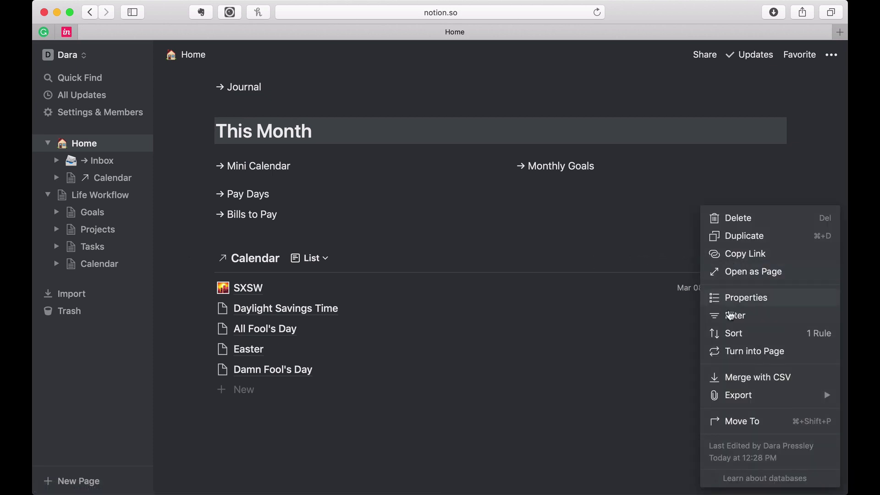
pyautogui.click(731, 316)
pyautogui.click(590, 372)
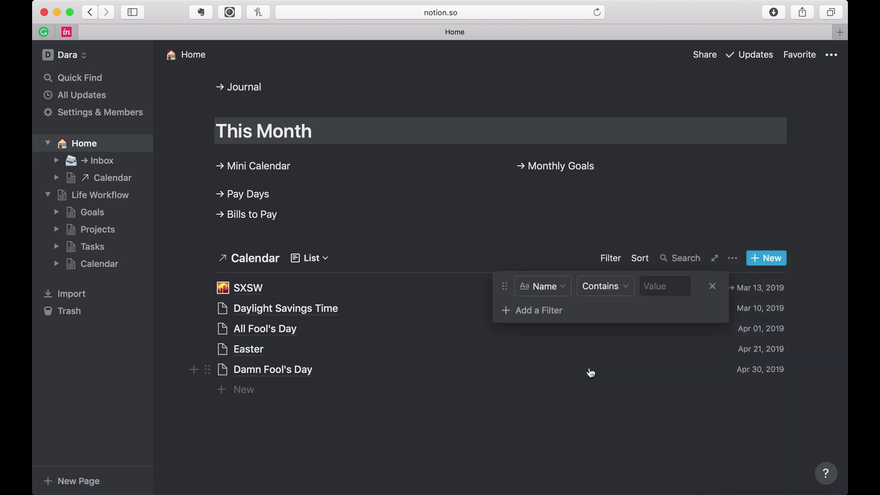
pyautogui.click(557, 288)
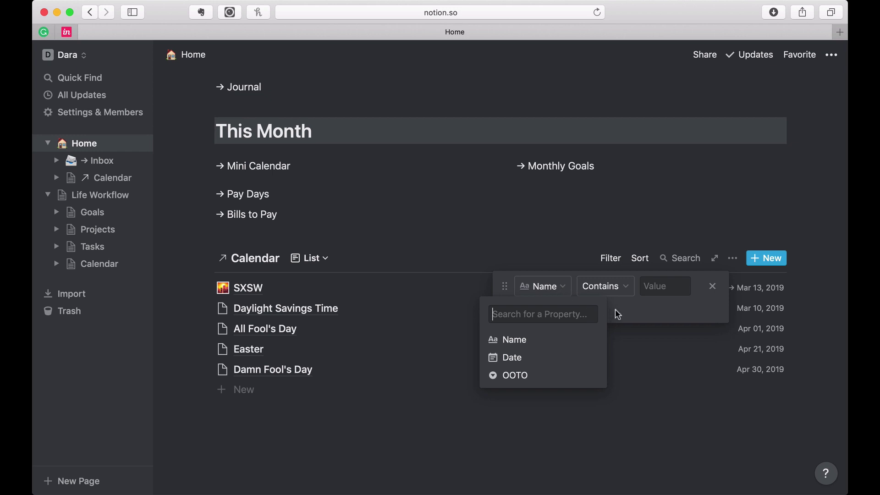
pyautogui.click(528, 360)
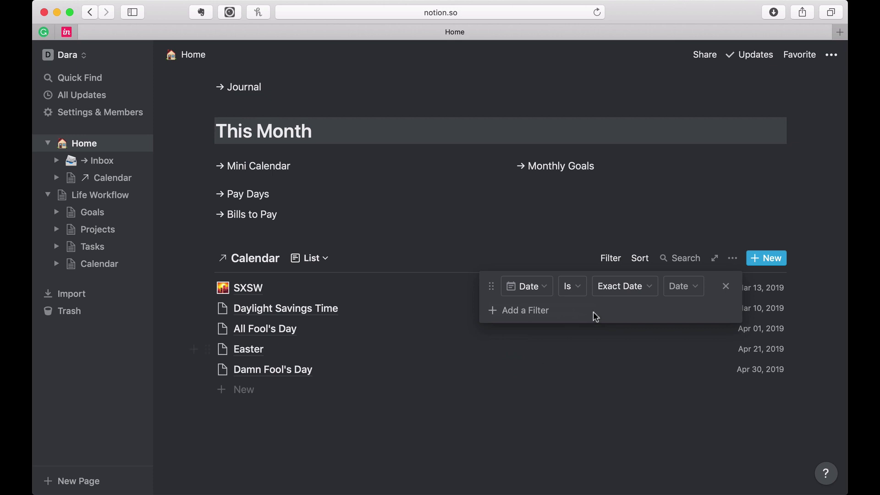
pyautogui.click(576, 288)
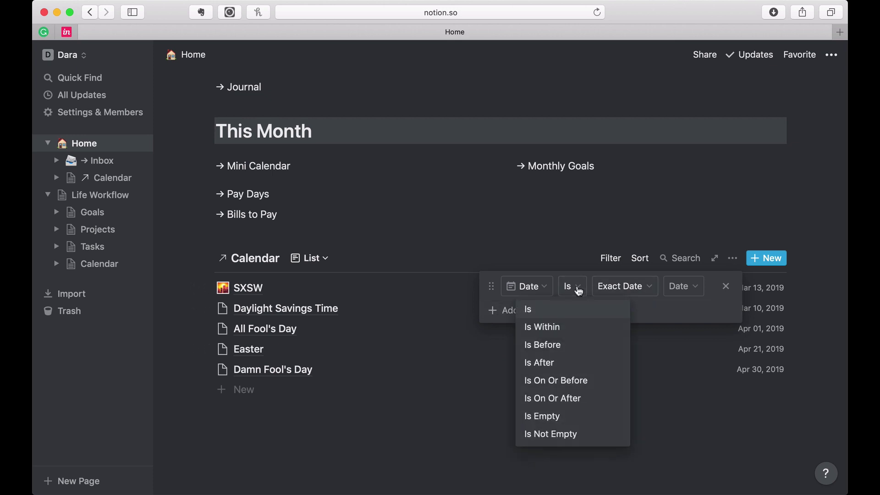
pyautogui.click(645, 300)
pyautogui.click(648, 293)
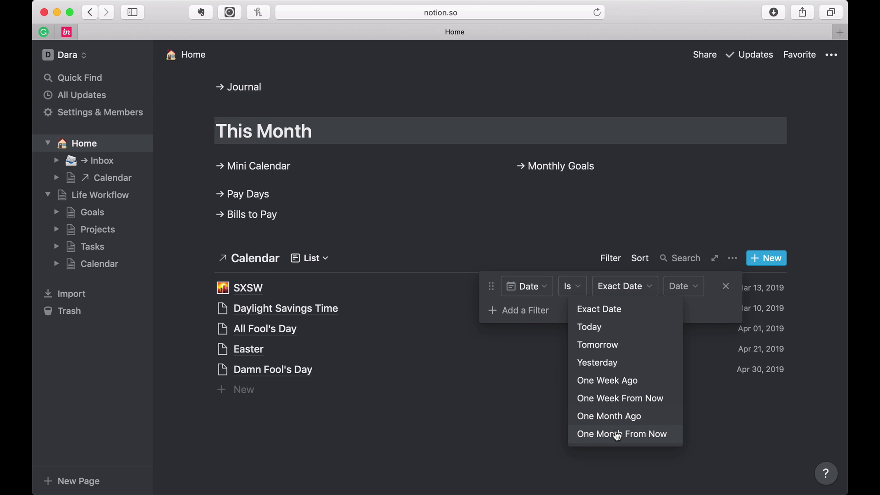
pyautogui.click(703, 322)
# - Set the Date filter to on or before the exact date April 1, 2019
pyautogui.click(572, 286)
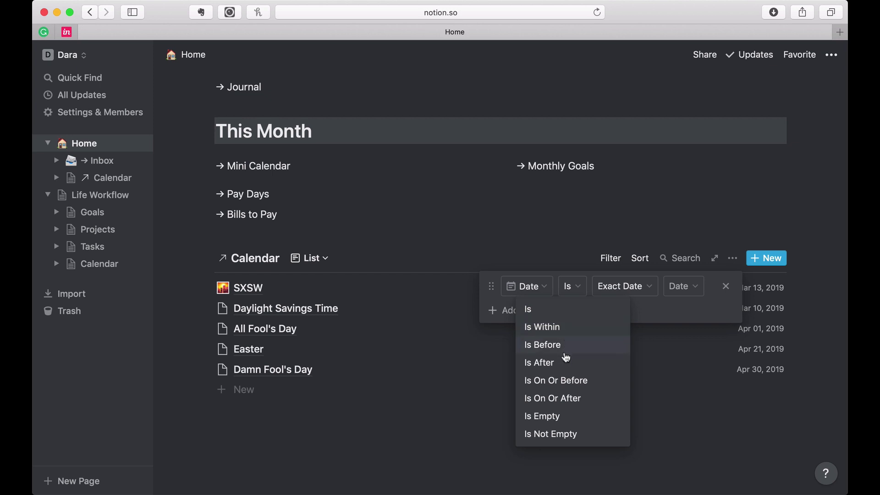
pyautogui.click(566, 387)
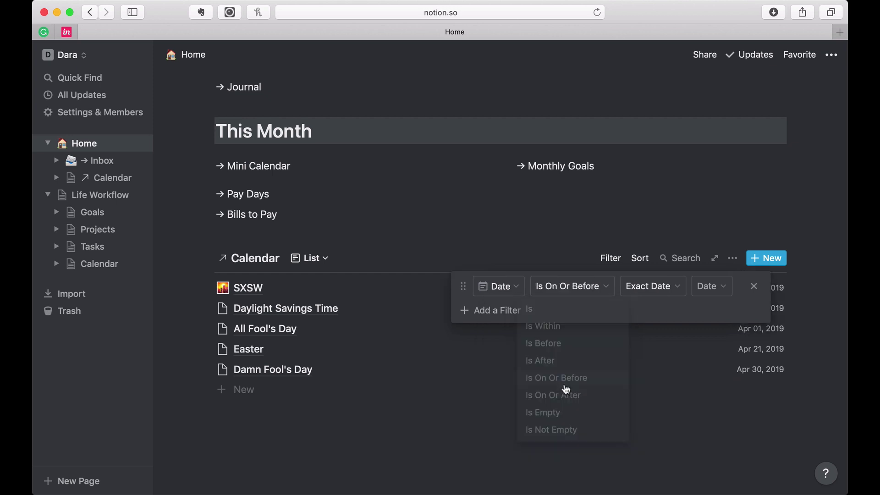
pyautogui.click(654, 287)
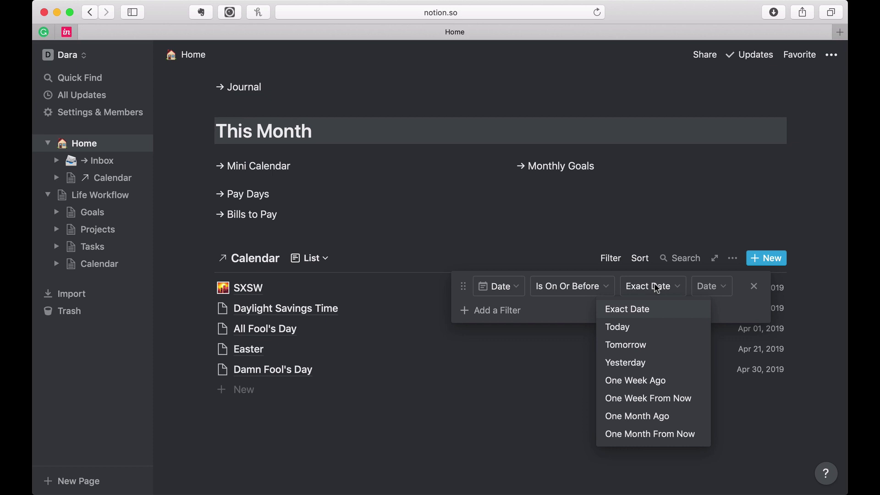
pyautogui.click(709, 288)
pyautogui.click(708, 287)
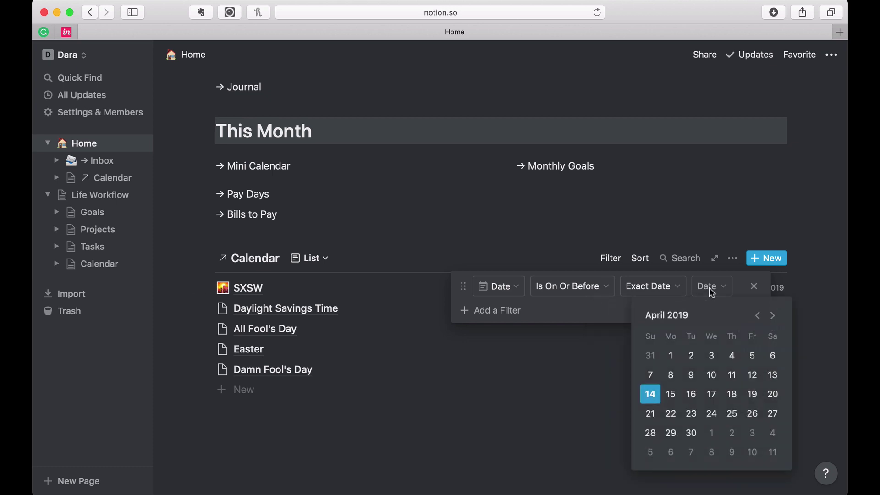
pyautogui.click(671, 355)
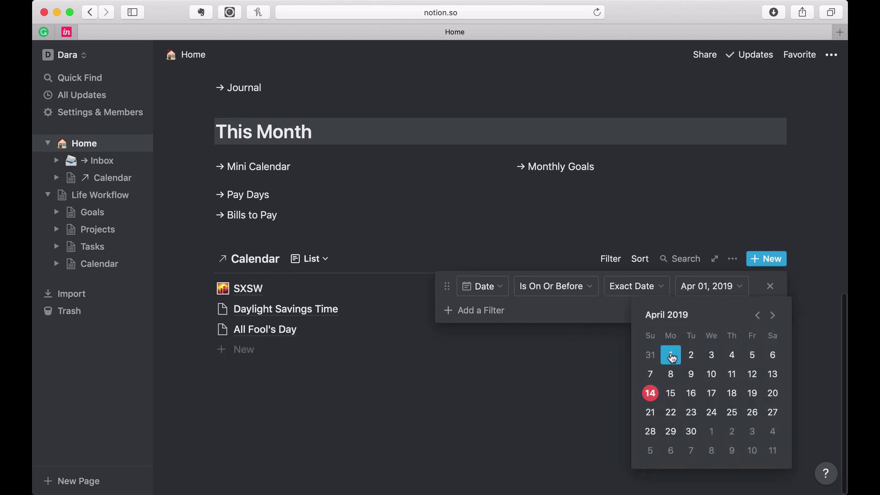
pyautogui.click(616, 313)
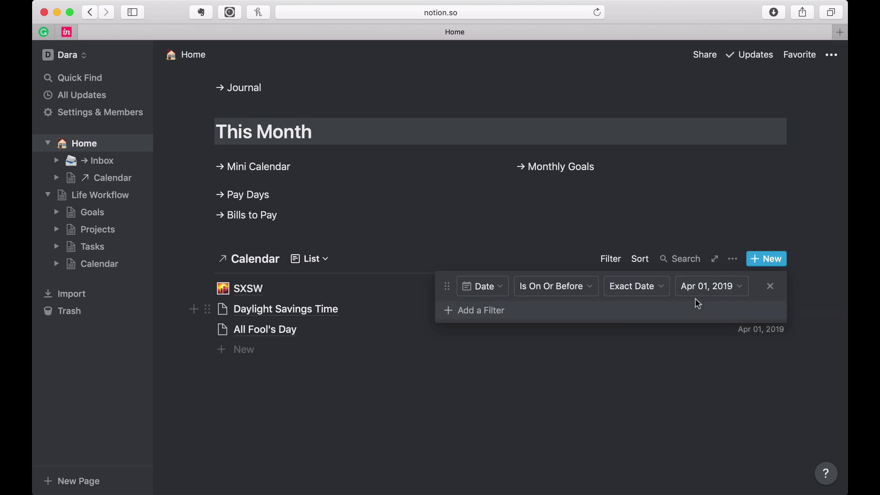
# - Try One Month Ago and One Month From Now, then restore exact date April 1, 2019
pyautogui.click(663, 291)
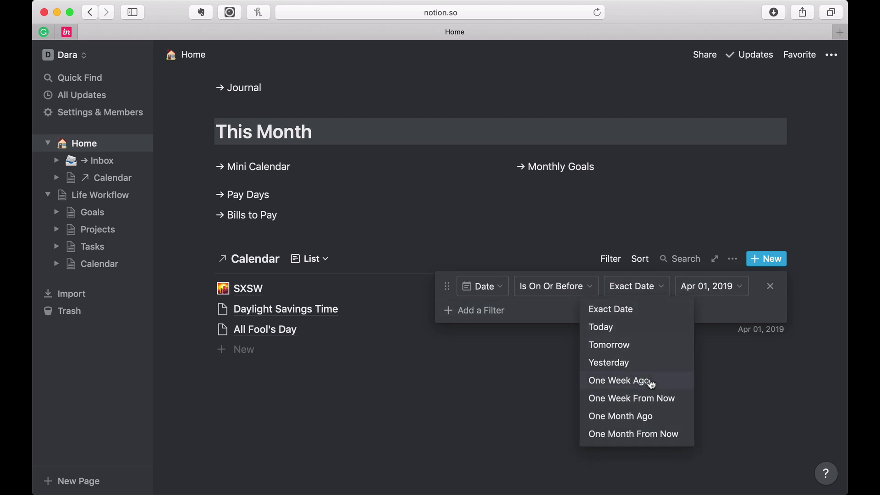
pyautogui.click(652, 417)
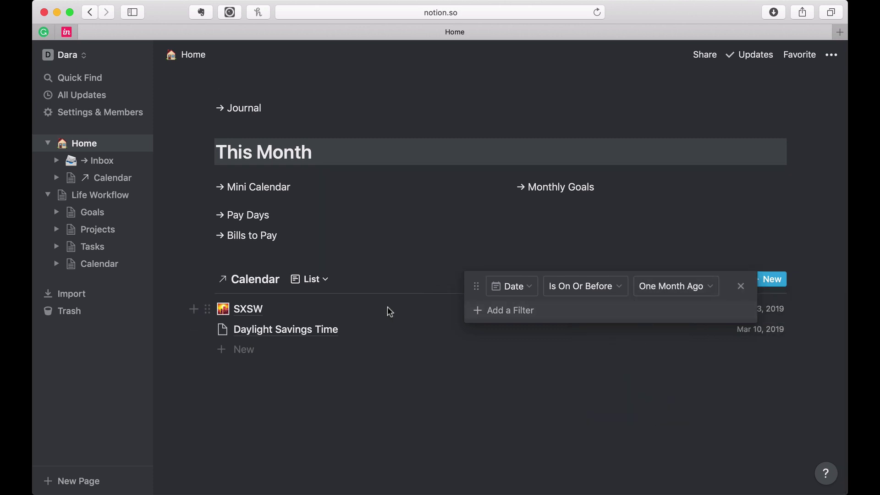
pyautogui.click(646, 289)
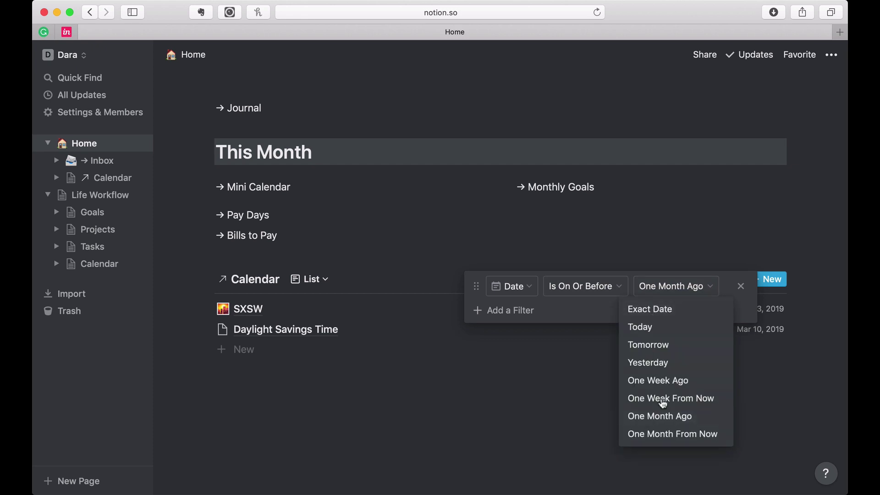
pyautogui.click(659, 436)
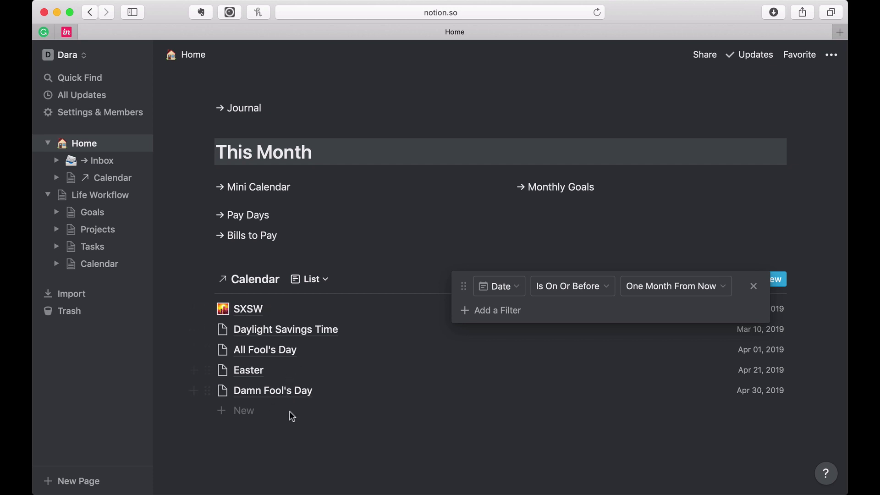
pyautogui.click(649, 288)
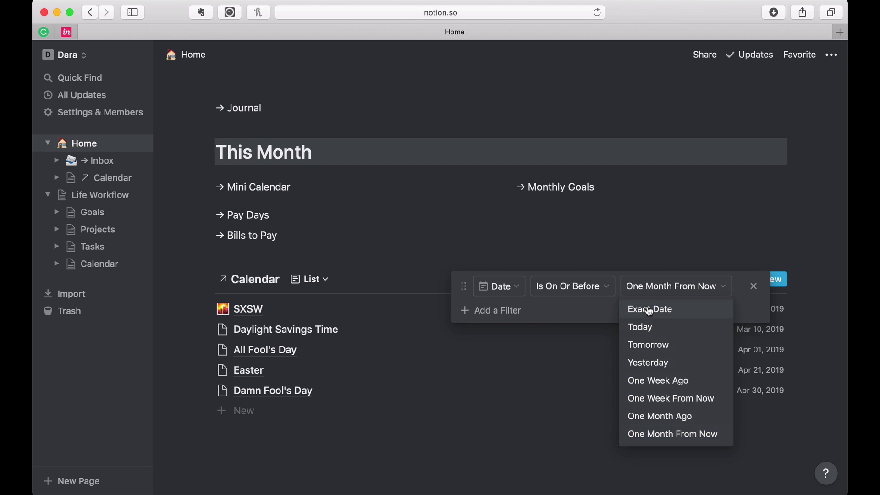
pyautogui.click(649, 309)
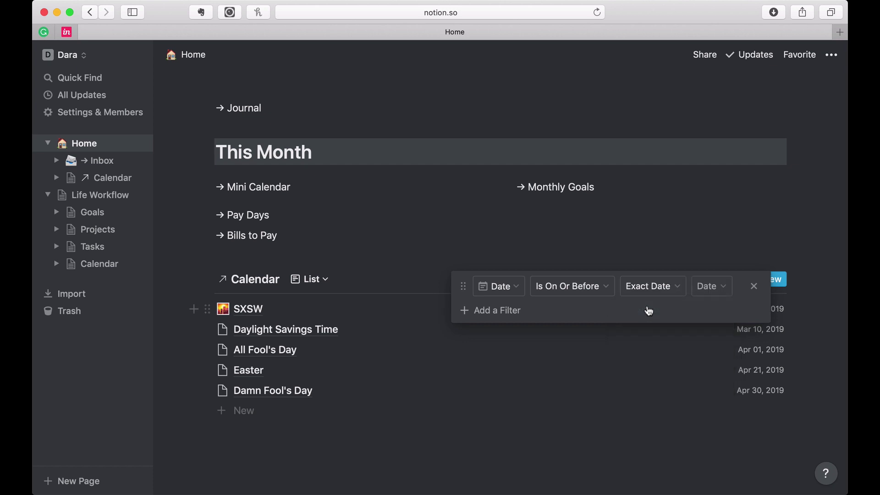
pyautogui.click(711, 287)
pyautogui.click(667, 356)
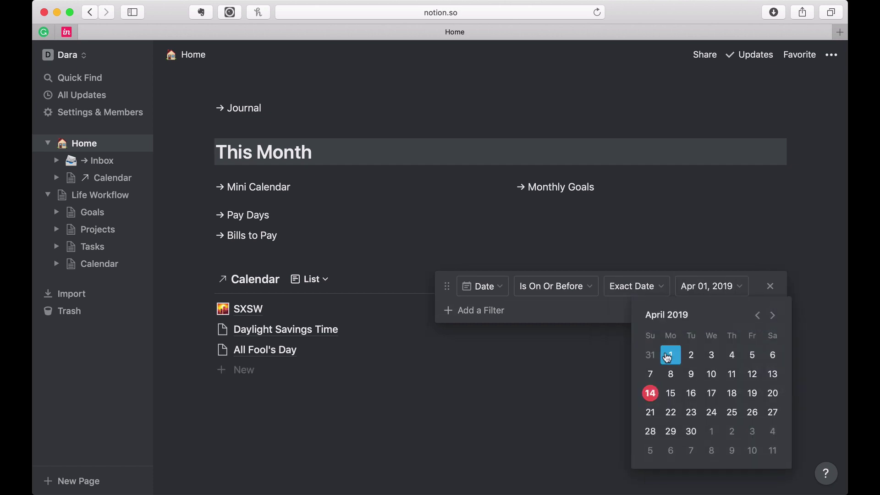
pyautogui.click(569, 307)
# - Add a second filter row using the Date property
pyautogui.click(504, 310)
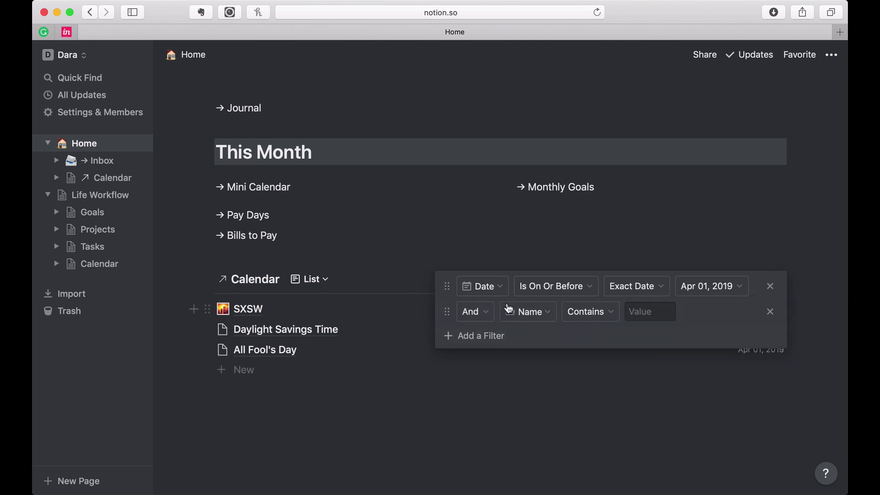
pyautogui.click(548, 318)
pyautogui.click(531, 383)
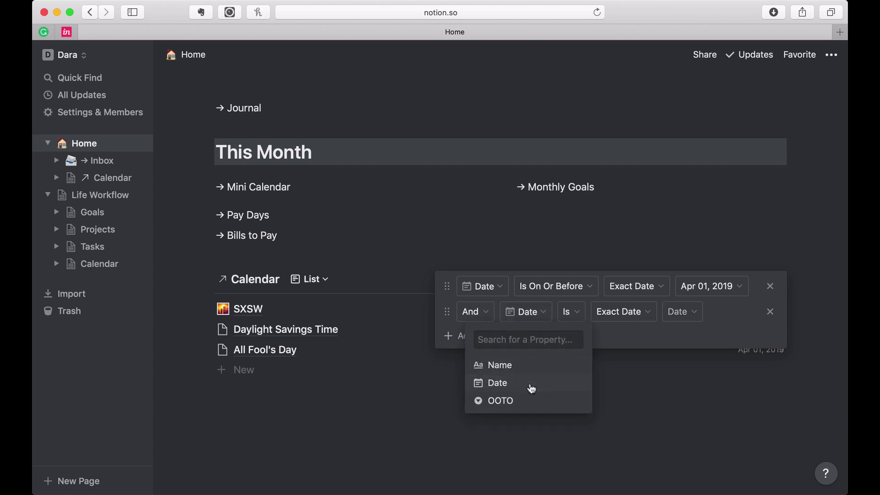
# - Set the second filter to on or after, then delete both filter rows
pyautogui.click(579, 317)
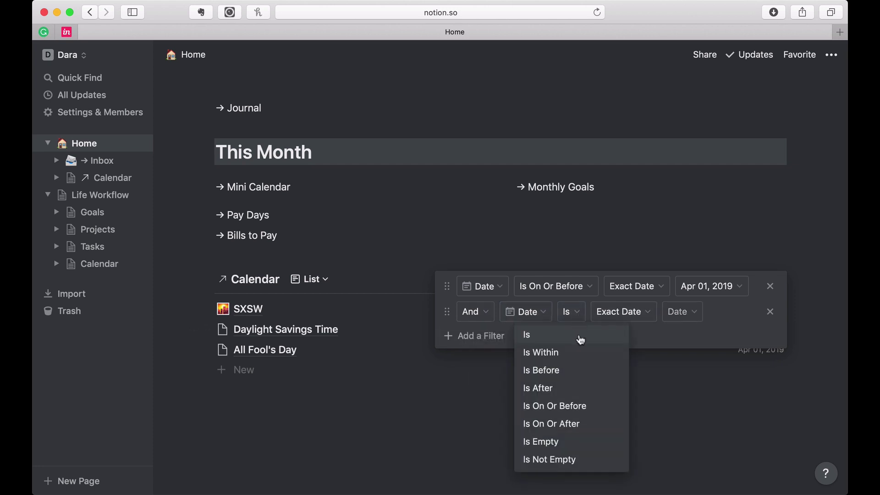
pyautogui.click(577, 426)
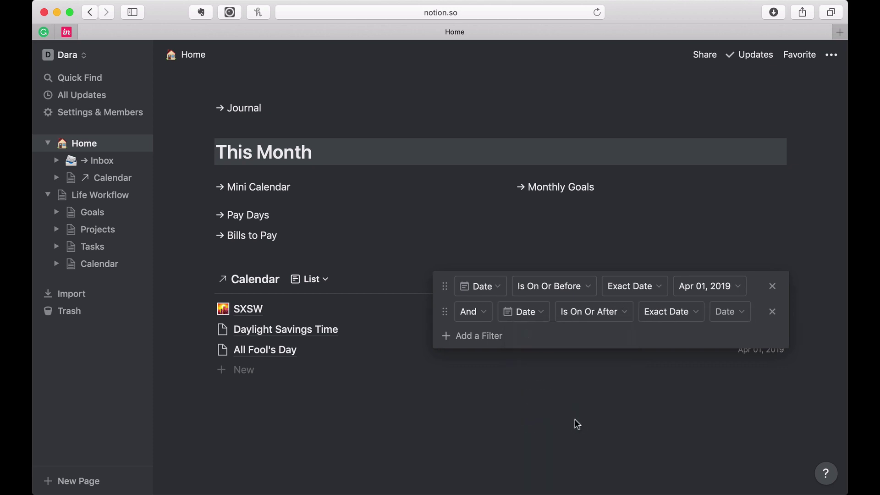
pyautogui.click(772, 285)
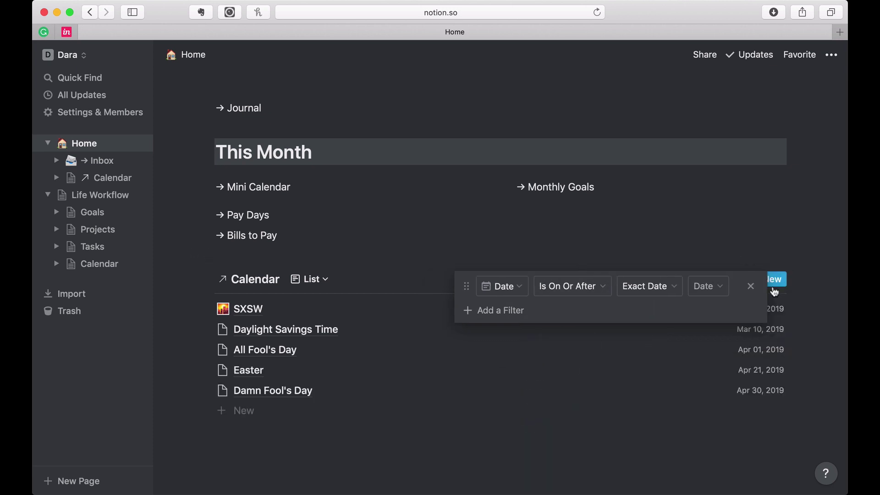
pyautogui.click(748, 285)
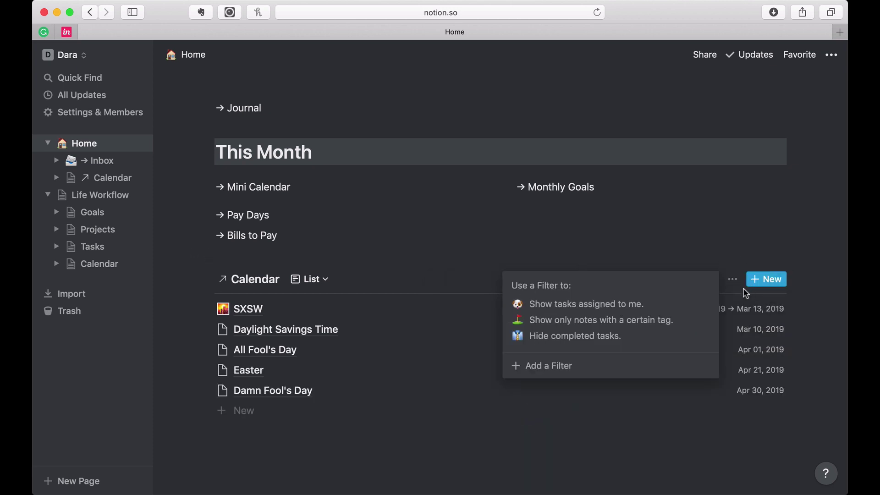
# - Add a single Date filter: on or after One Month Ago
pyautogui.click(643, 369)
pyautogui.click(558, 288)
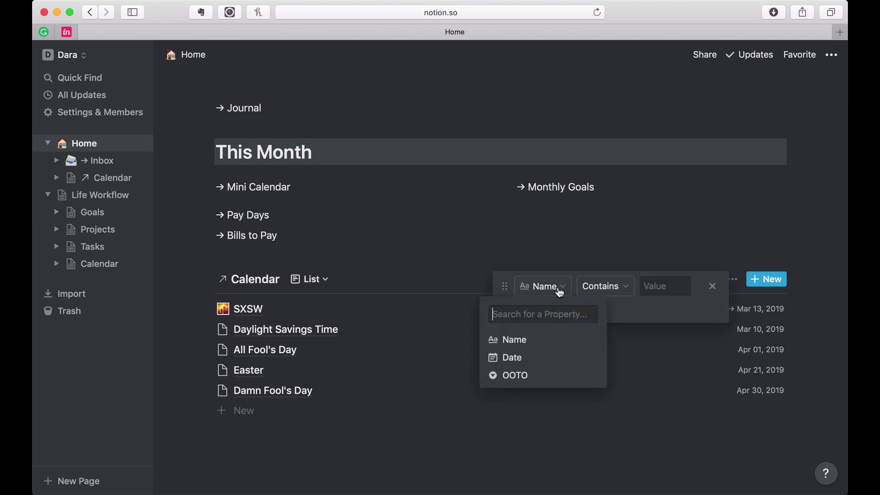
pyautogui.click(552, 367)
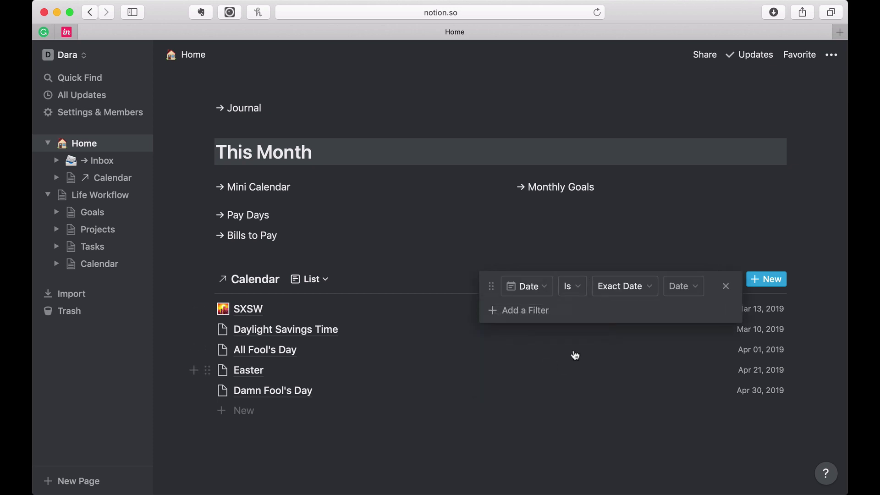
pyautogui.click(620, 293)
pyautogui.click(584, 308)
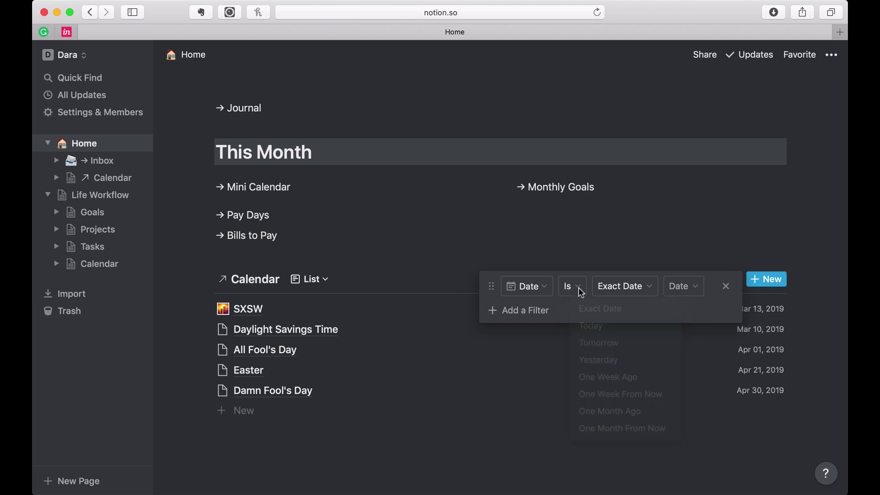
pyautogui.click(578, 288)
pyautogui.click(569, 400)
pyautogui.click(675, 289)
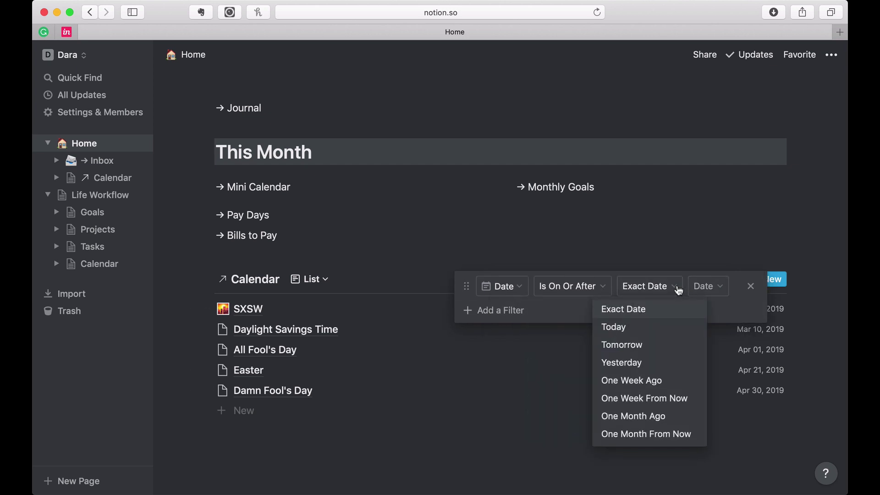
pyautogui.click(667, 422)
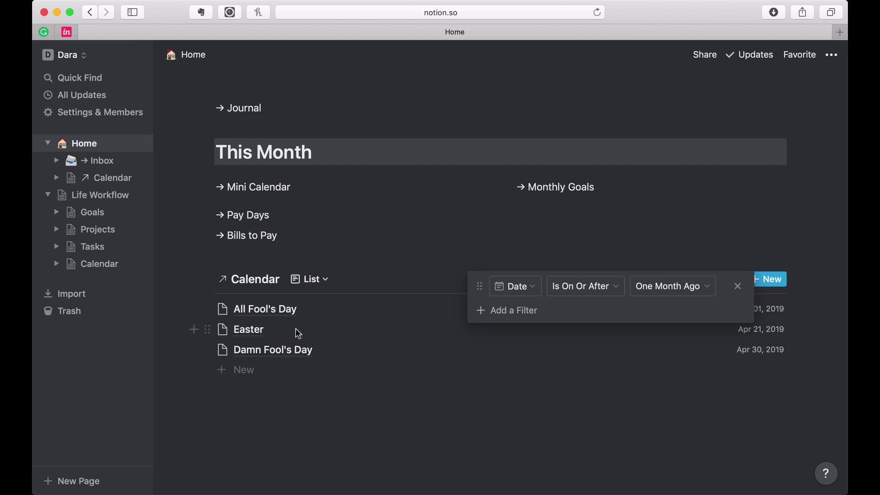
pyautogui.click(600, 351)
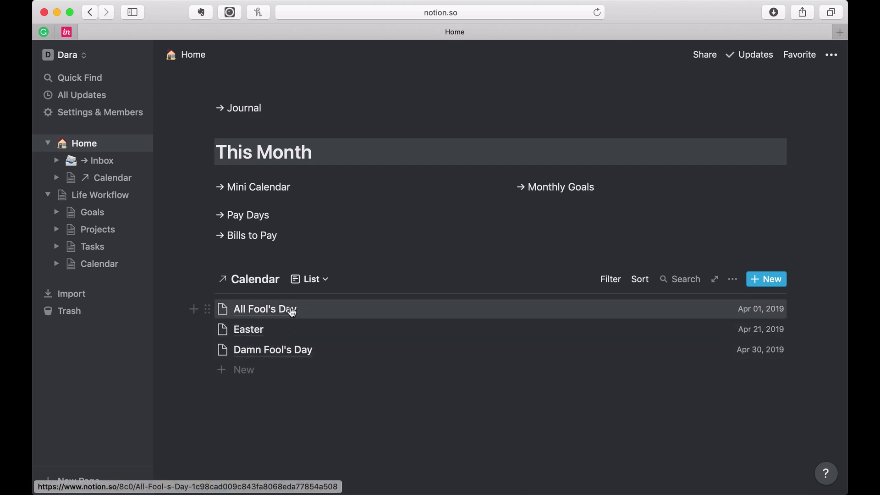
# - Add a second Date filter: on or before One Month From Now
pyautogui.click(732, 284)
pyautogui.click(658, 314)
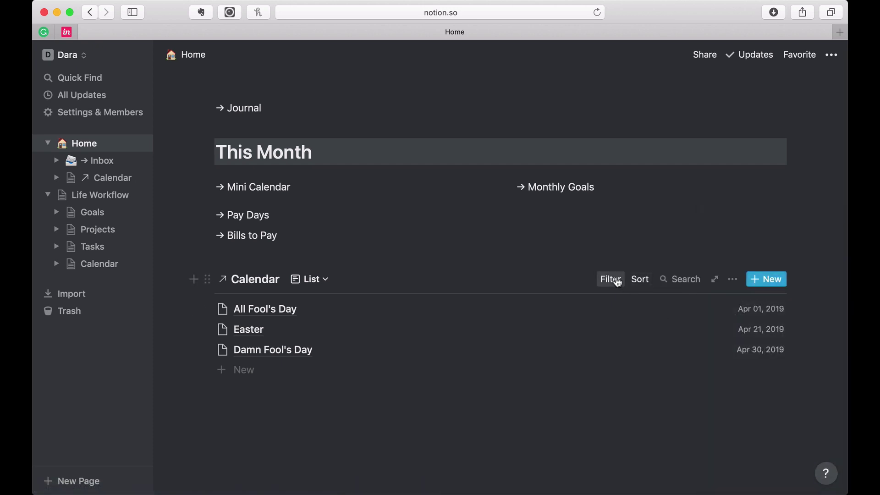
pyautogui.click(618, 283)
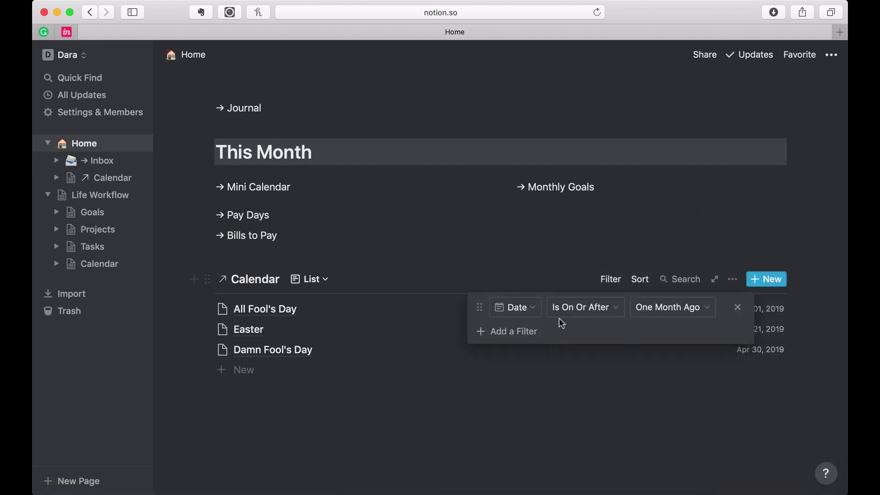
pyautogui.click(537, 335)
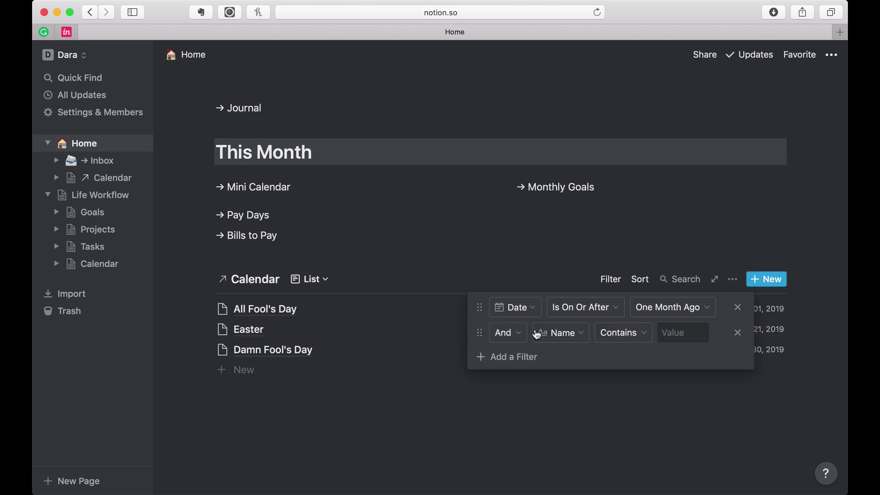
pyautogui.click(567, 342)
pyautogui.click(550, 406)
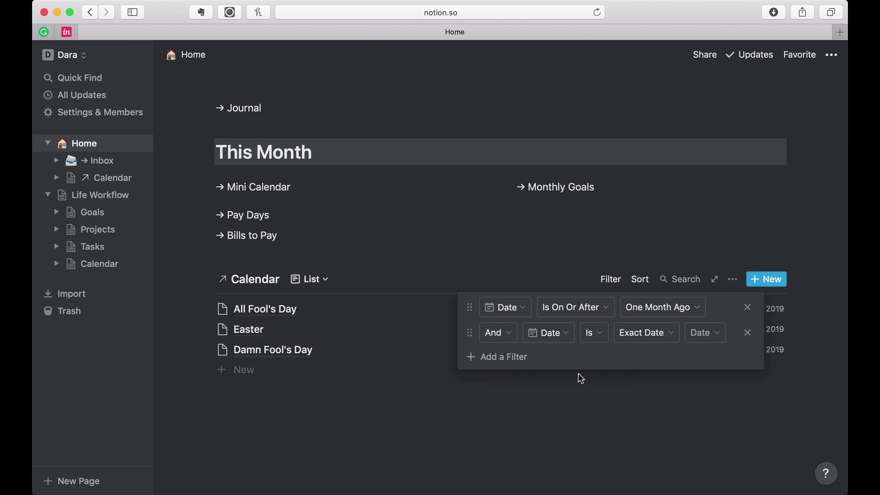
pyautogui.click(601, 339)
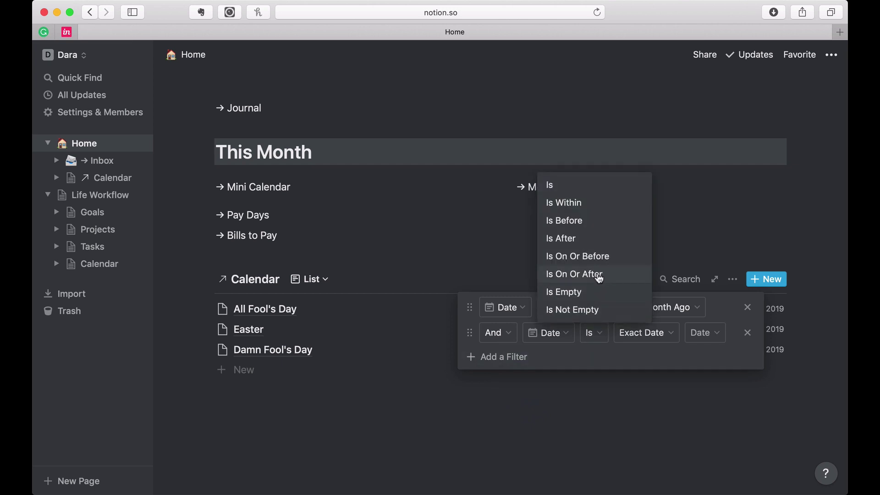
pyautogui.click(598, 256)
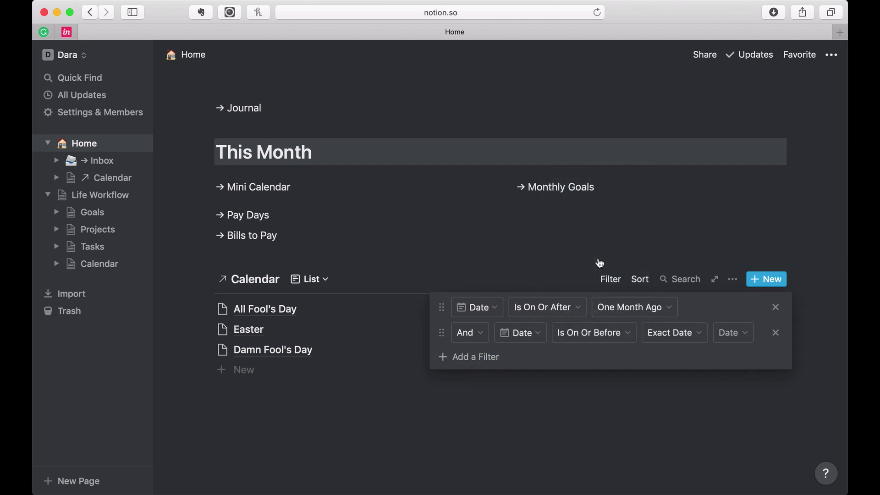
pyautogui.click(661, 342)
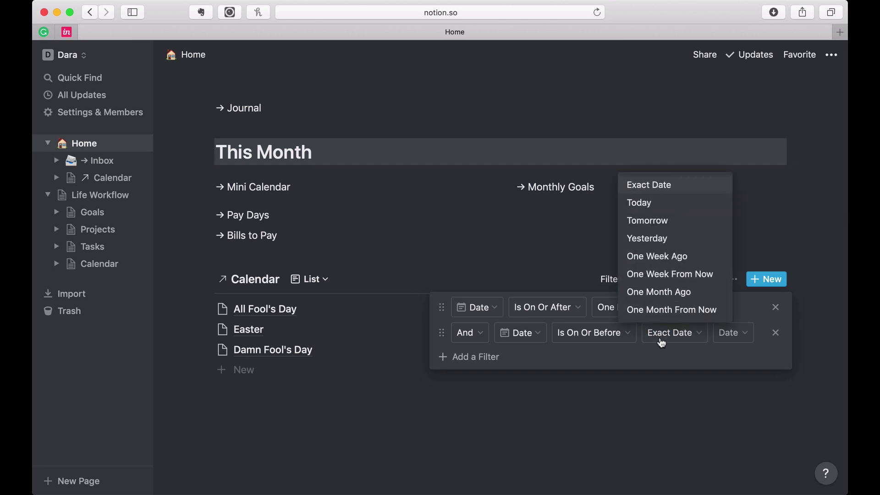
pyautogui.click(660, 312)
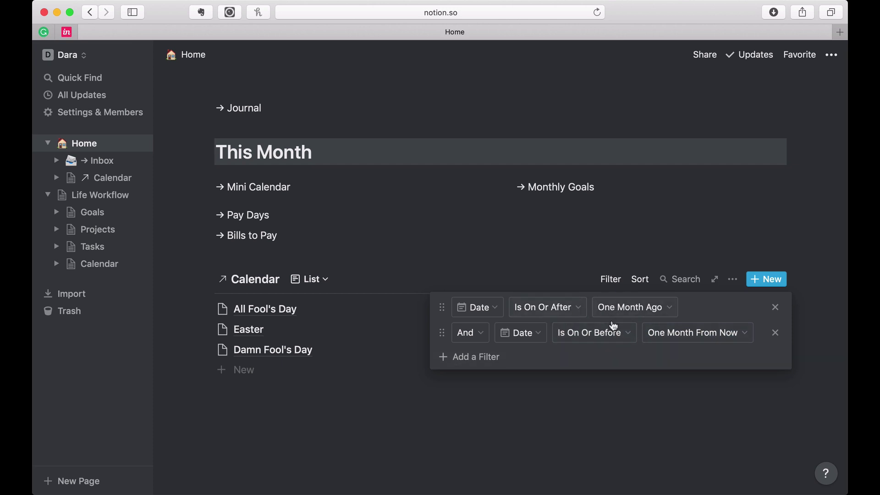
pyautogui.click(391, 414)
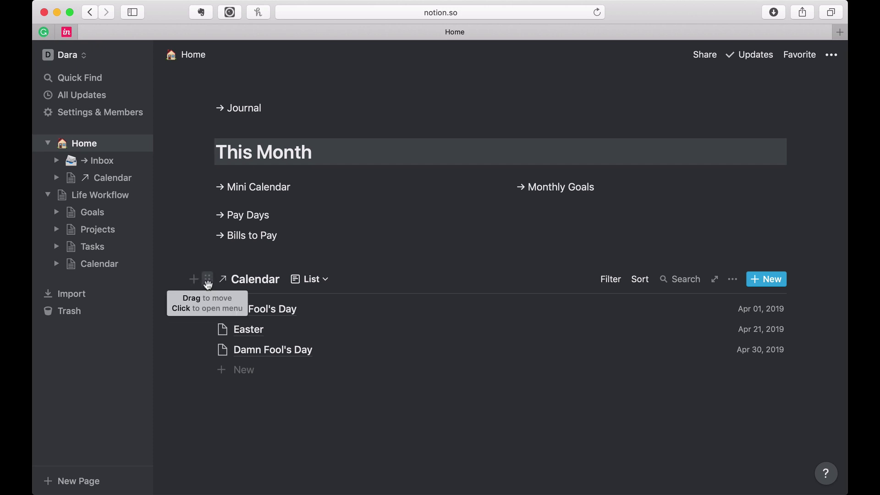
# - Delete the Mini Calendar link and place the Calendar list directly under This Month
pyautogui.moveTo(204, 279); pyautogui.dragTo(245, 194)
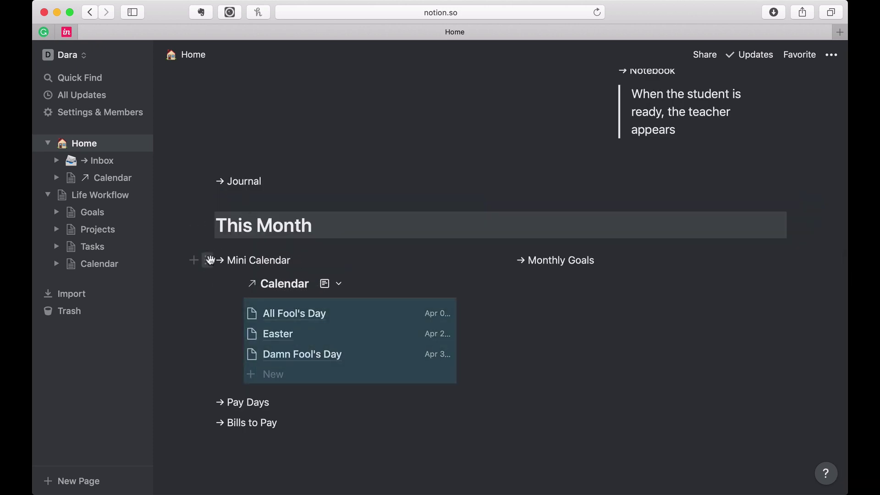
pyautogui.click(207, 260)
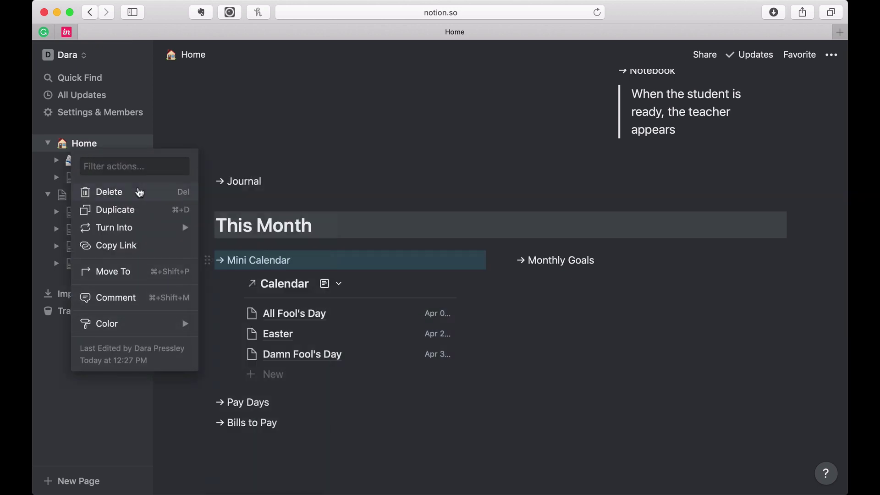
pyautogui.click(139, 196)
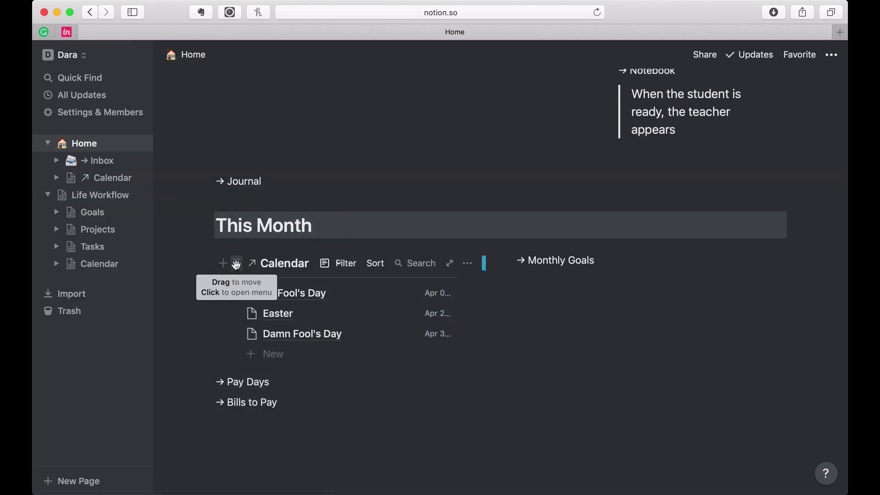
pyautogui.moveTo(237, 262); pyautogui.dragTo(218, 242)
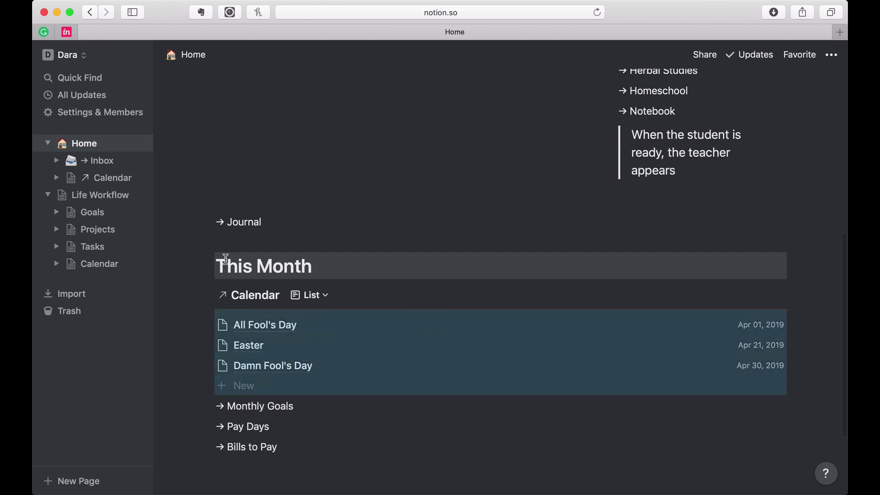
# - Put Monthly Goals in a column right of the Calendar list and widen the Calendar column
pyautogui.scroll(-3, 232, 377)
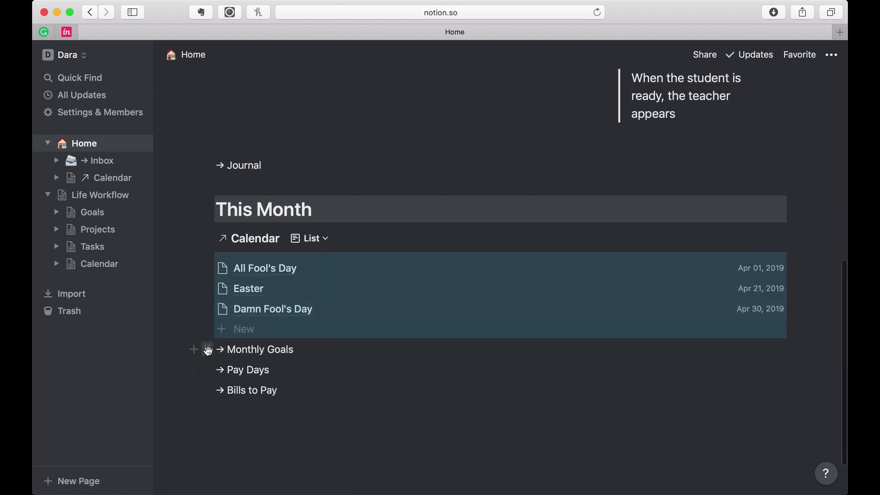
pyautogui.moveTo(208, 349); pyautogui.dragTo(795, 257)
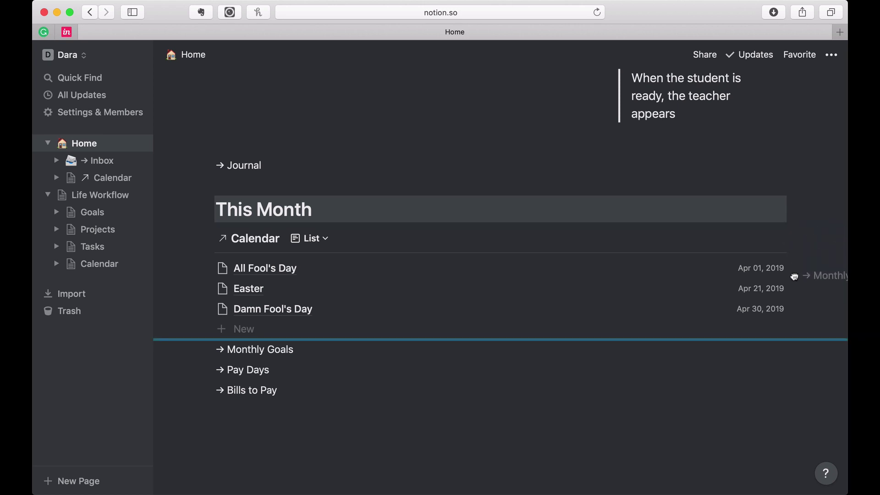
pyautogui.moveTo(794, 278); pyautogui.dragTo(571, 342)
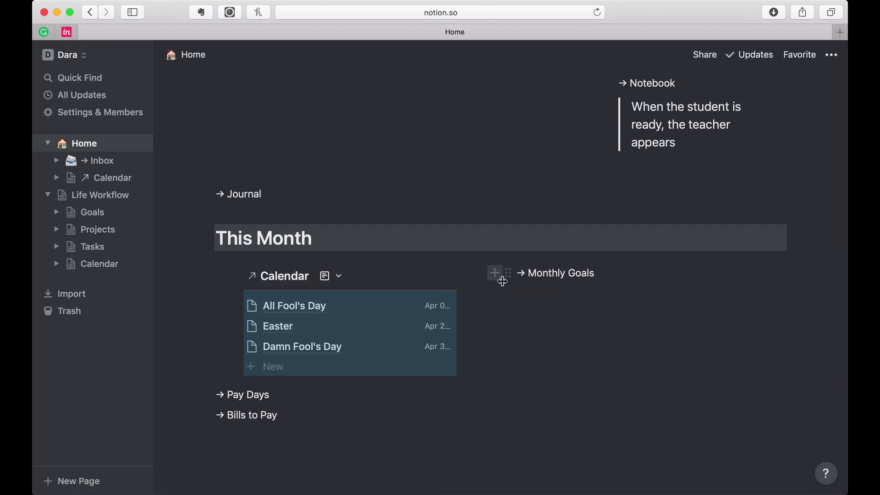
pyautogui.moveTo(502, 282); pyautogui.dragTo(601, 278)
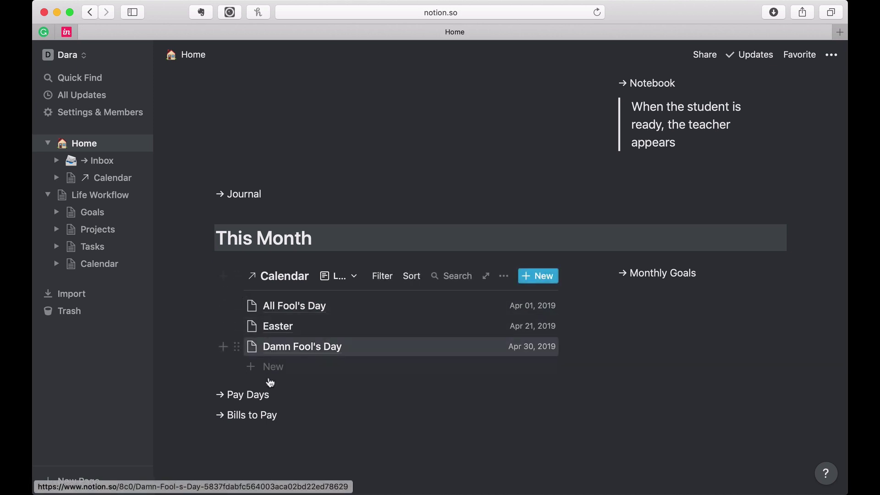
pyautogui.scroll(-3, 229, 342)
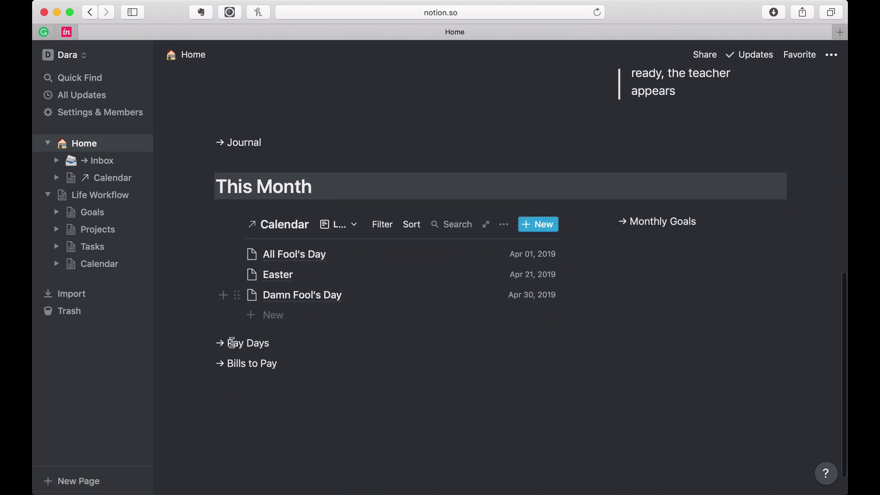
pyautogui.scroll(5, 231, 332)
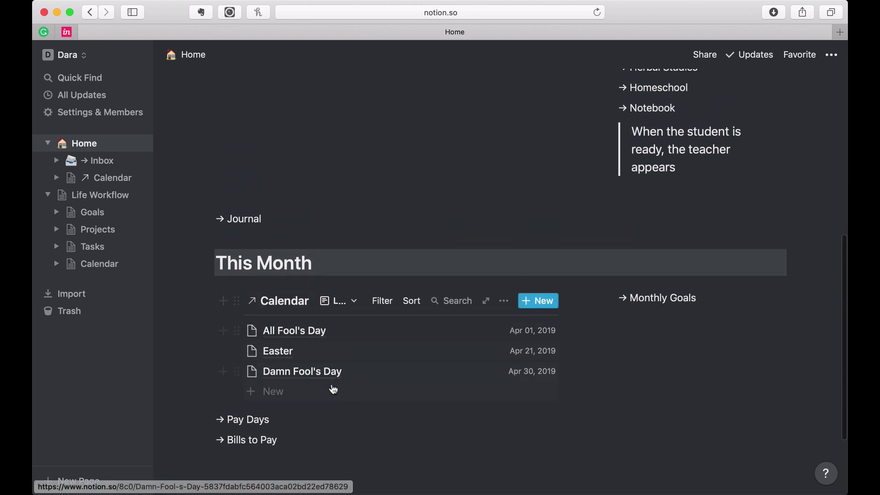
pyautogui.scroll(10, 339, 398)
pyautogui.scroll(-13, 338, 398)
pyautogui.scroll(-2, 338, 398)
pyautogui.scroll(4, 338, 399)
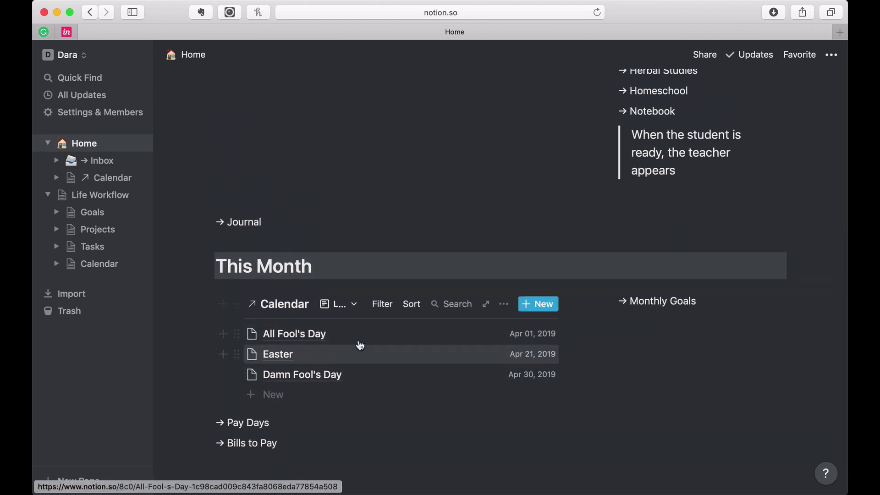
pyautogui.scroll(1, 363, 348)
pyautogui.scroll(4, 364, 363)
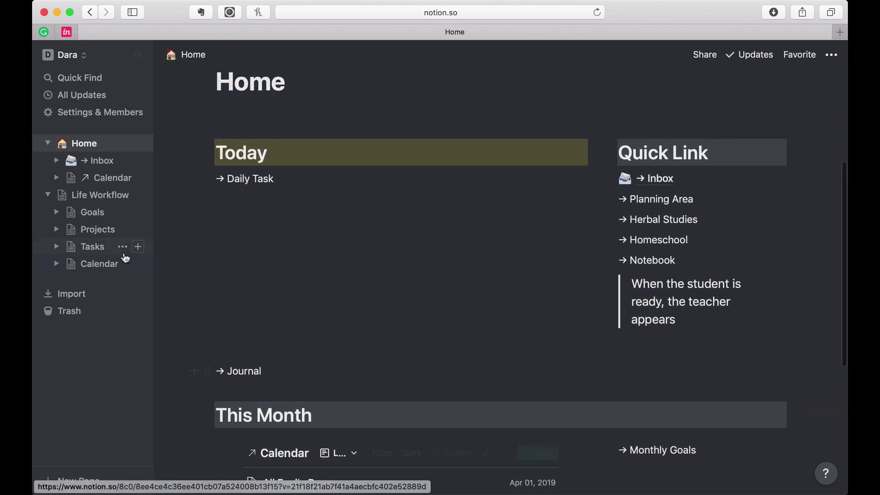
# - On the Life Workflow page, tick Calendar as done and move Notebook above Journal
pyautogui.click(85, 197)
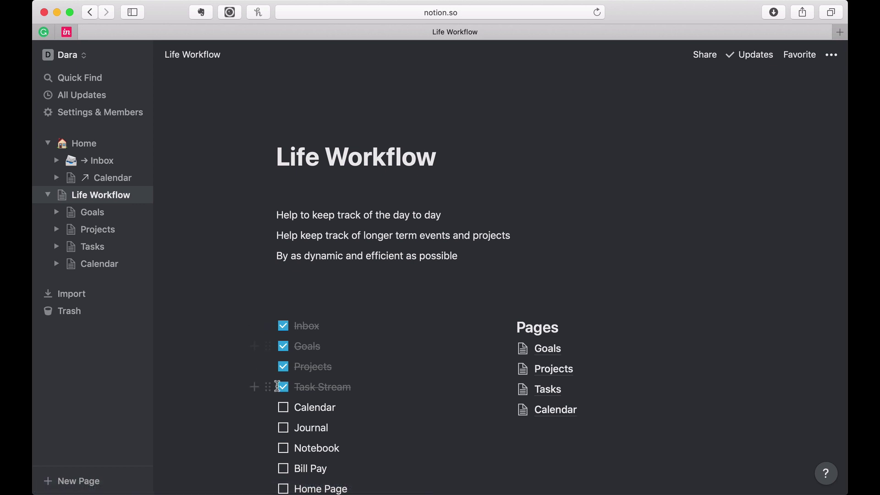
pyautogui.click(283, 408)
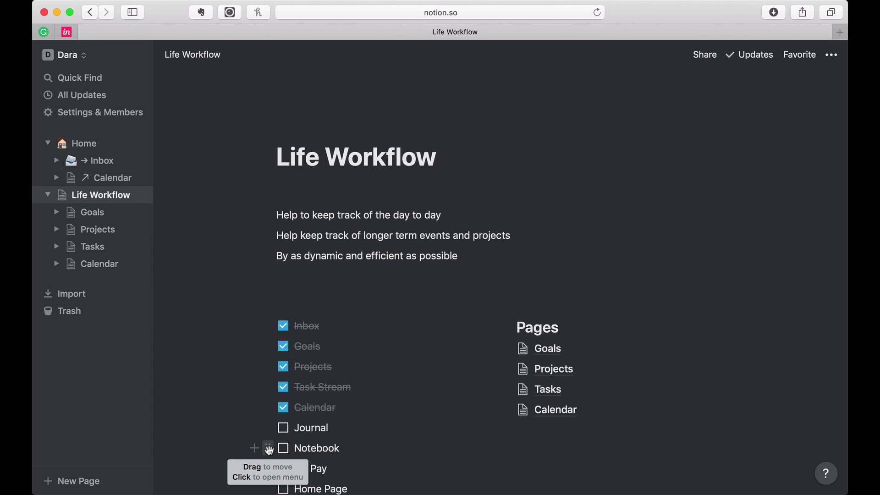
pyautogui.moveTo(269, 450); pyautogui.dragTo(270, 419)
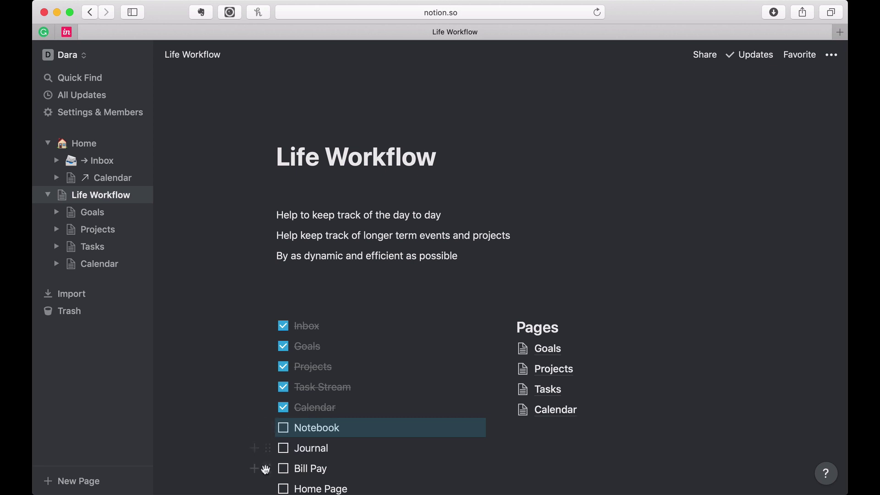
pyautogui.scroll(-3, 263, 469)
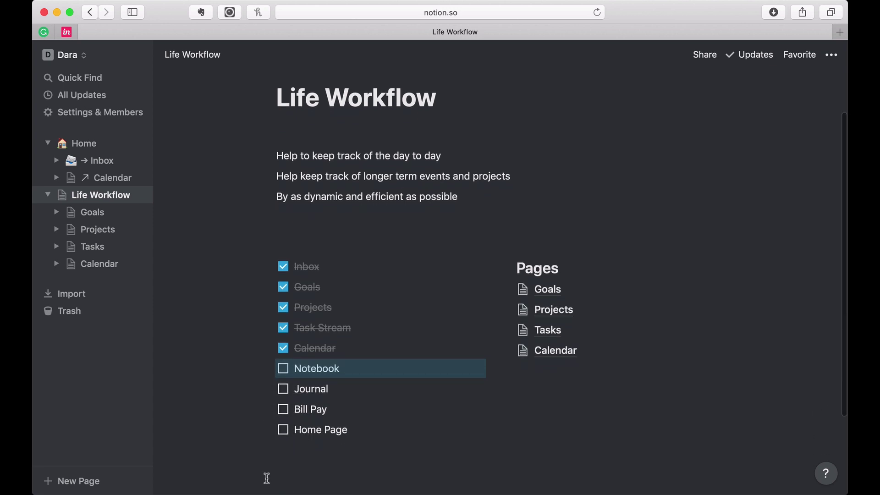
pyautogui.scroll(3, 265, 376)
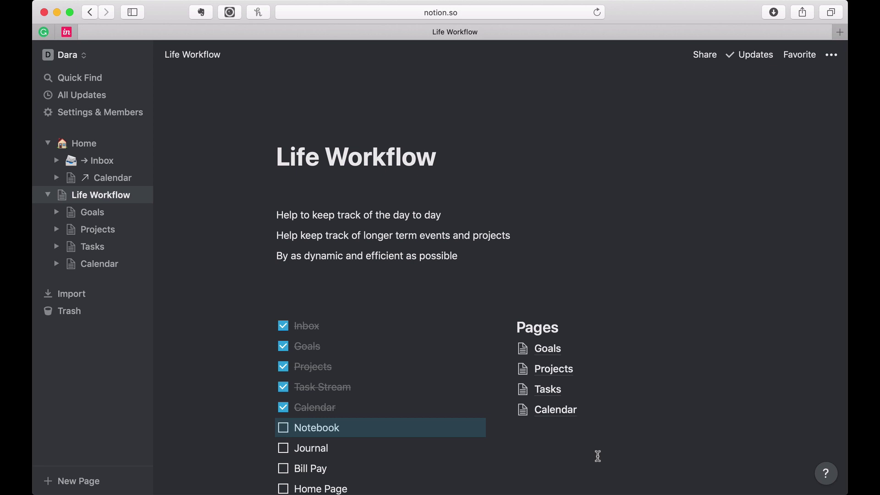
pyautogui.scroll(-3, 597, 456)
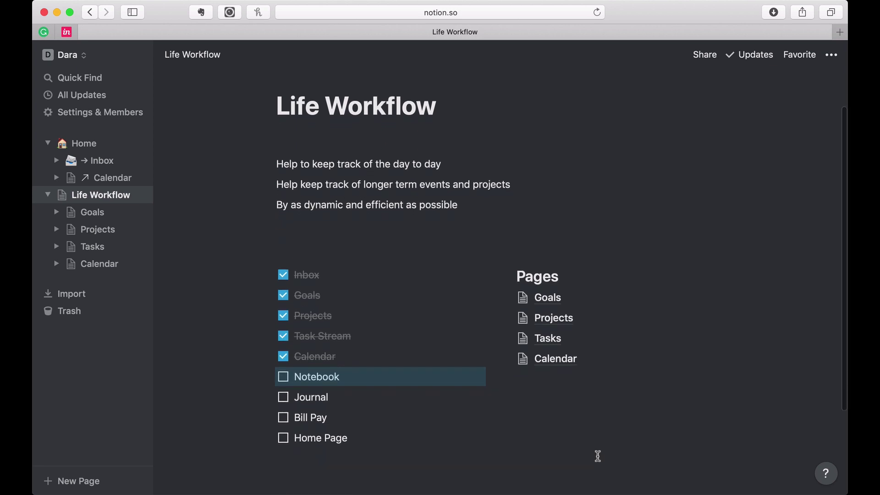
pyautogui.scroll(1, 598, 456)
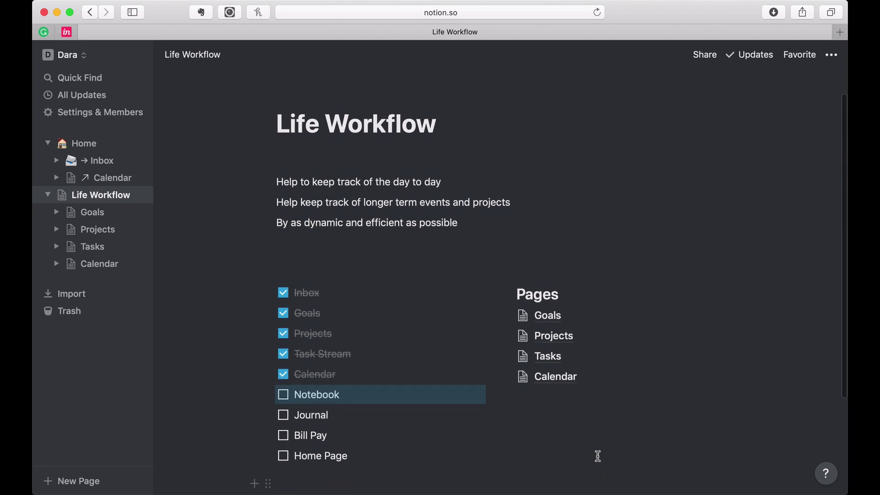